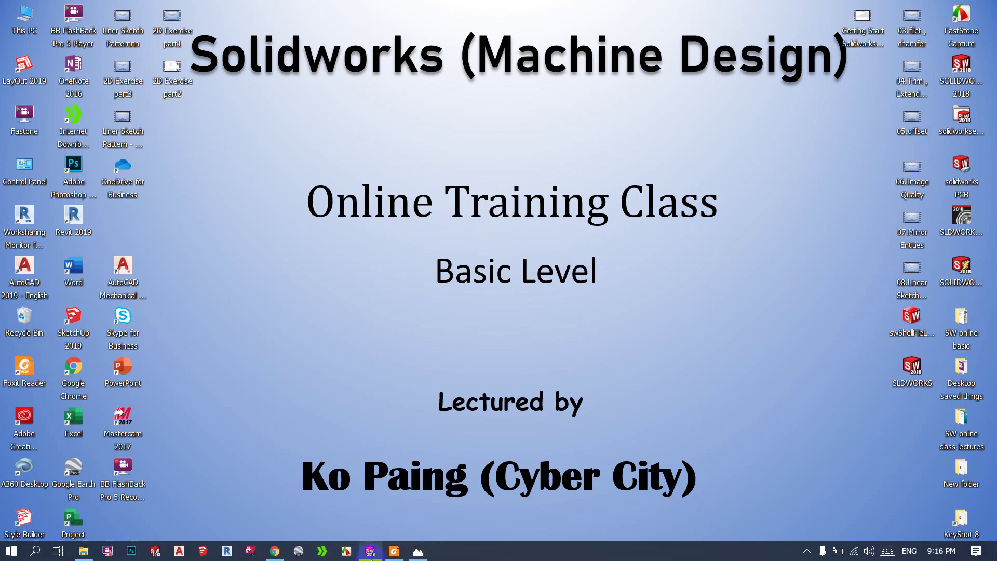
# Step: Review the calculator plate reference drawing, then switch back to SOLIDWORKS
pyautogui.click(395, 552)
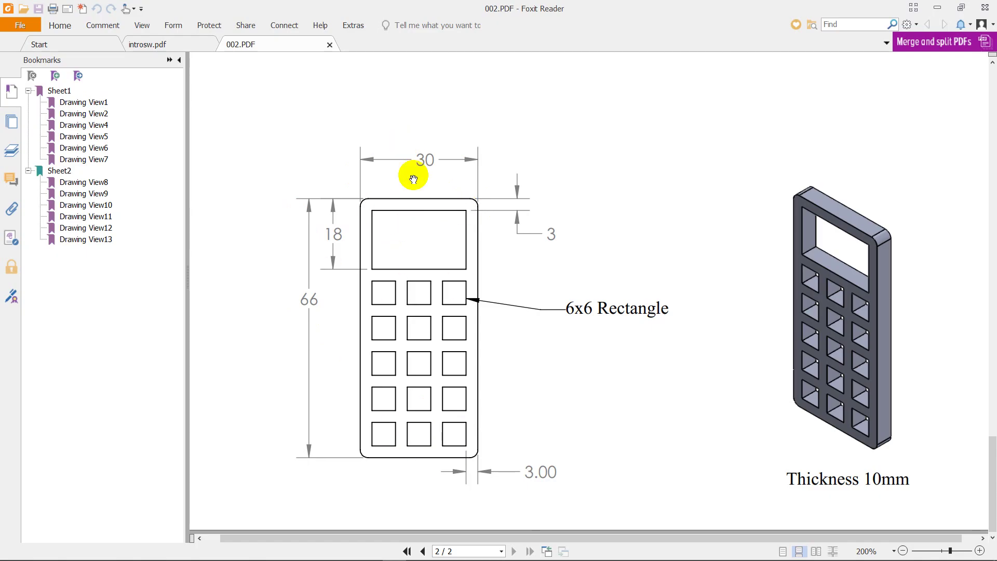
pyautogui.click(937, 7)
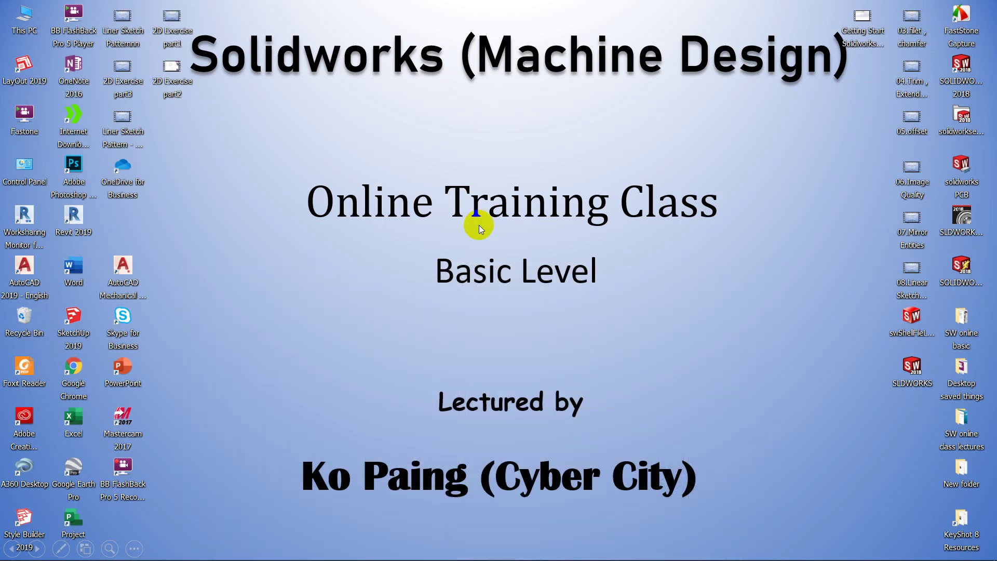
pyautogui.click(372, 551)
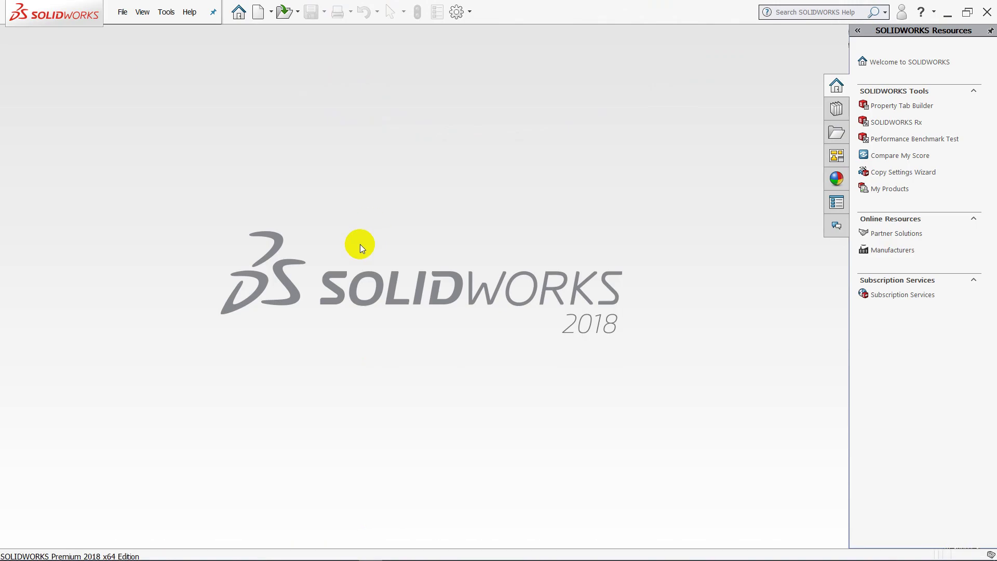
# Step: Create a new part document and start a sketch on the Front Plane
pyautogui.hotkey('ctrl', 'n')
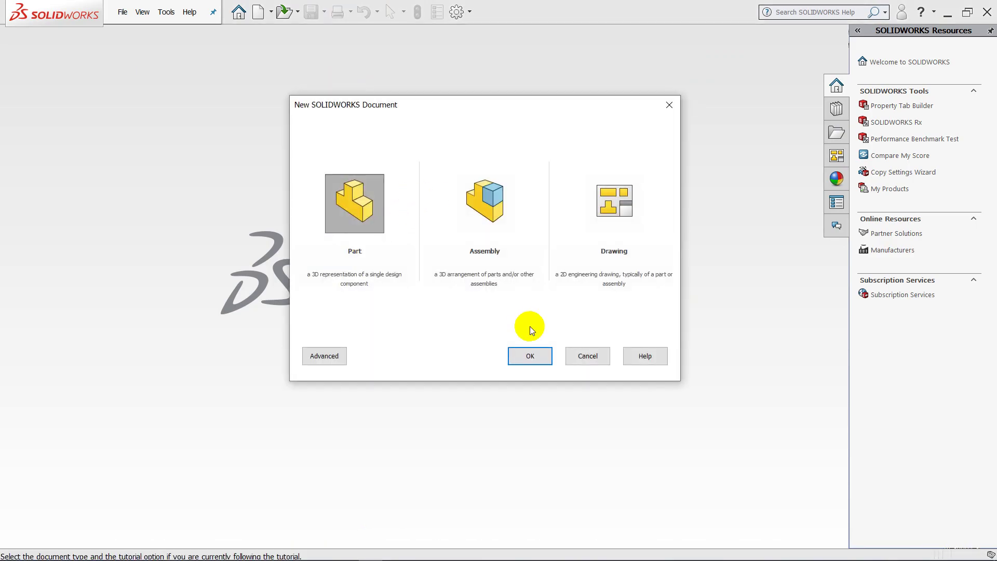
pyautogui.click(530, 356)
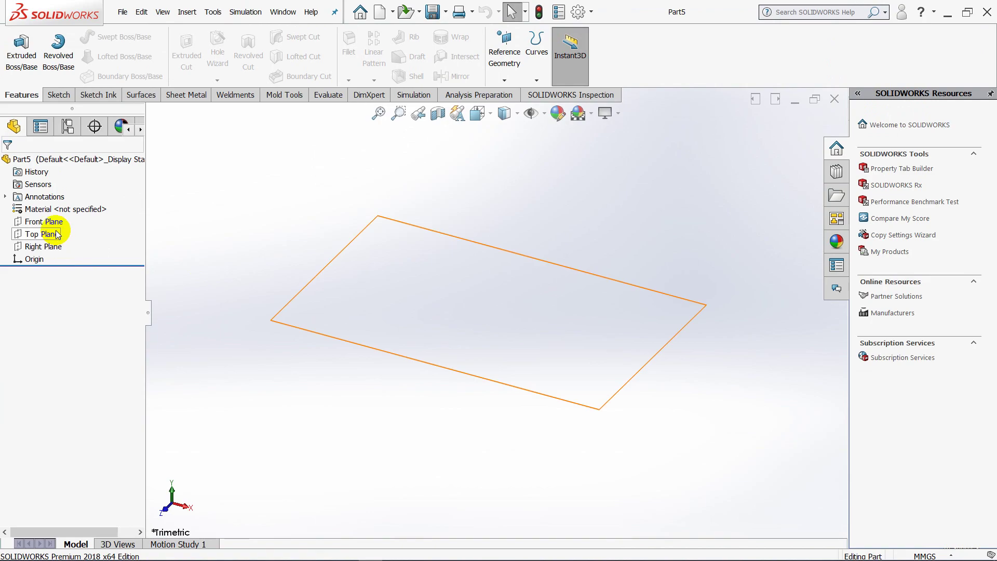
pyautogui.click(55, 222)
pyautogui.rightClick(54, 222)
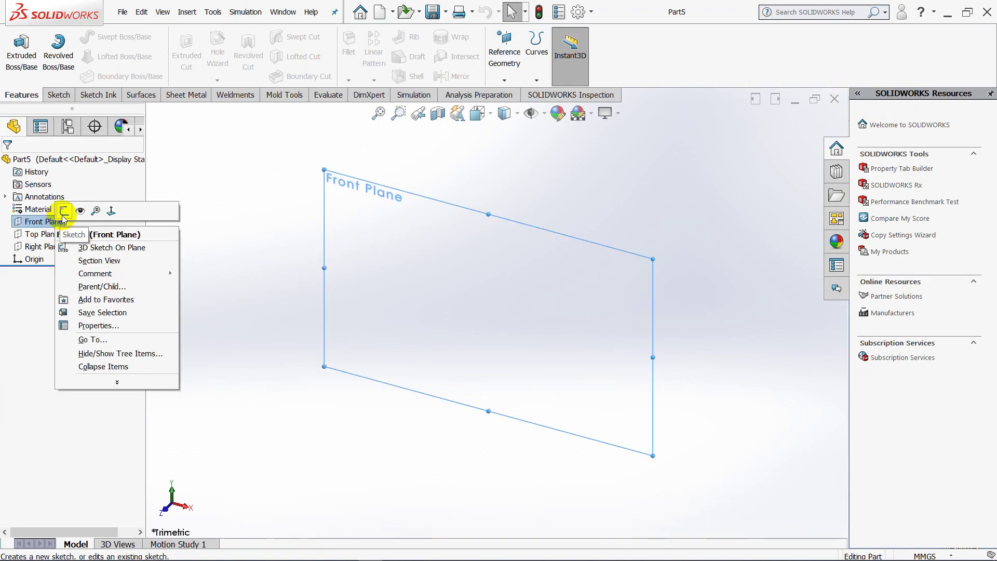
pyautogui.click(64, 211)
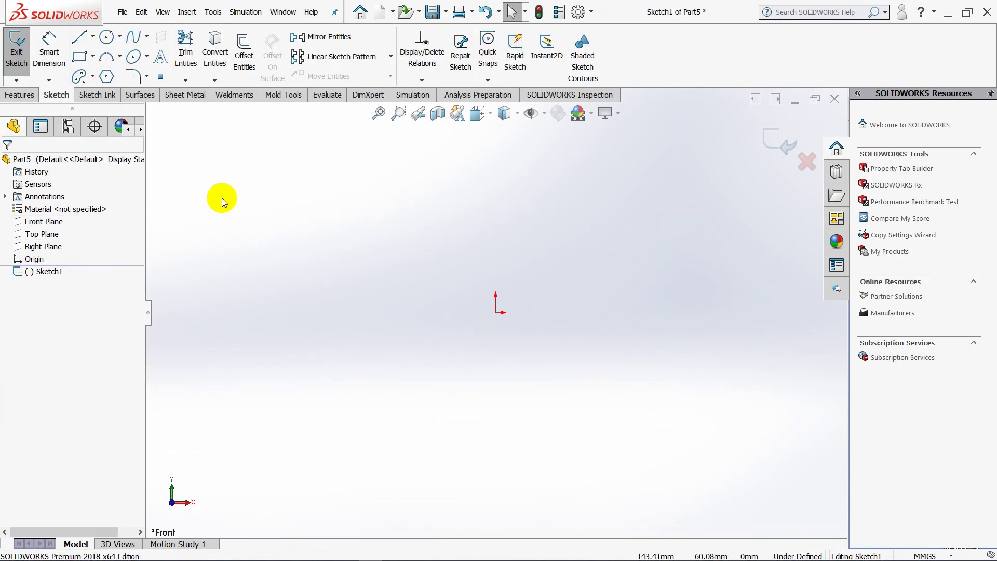
# Step: Draw a corner rectangle starting at the origin
pyautogui.click(79, 56)
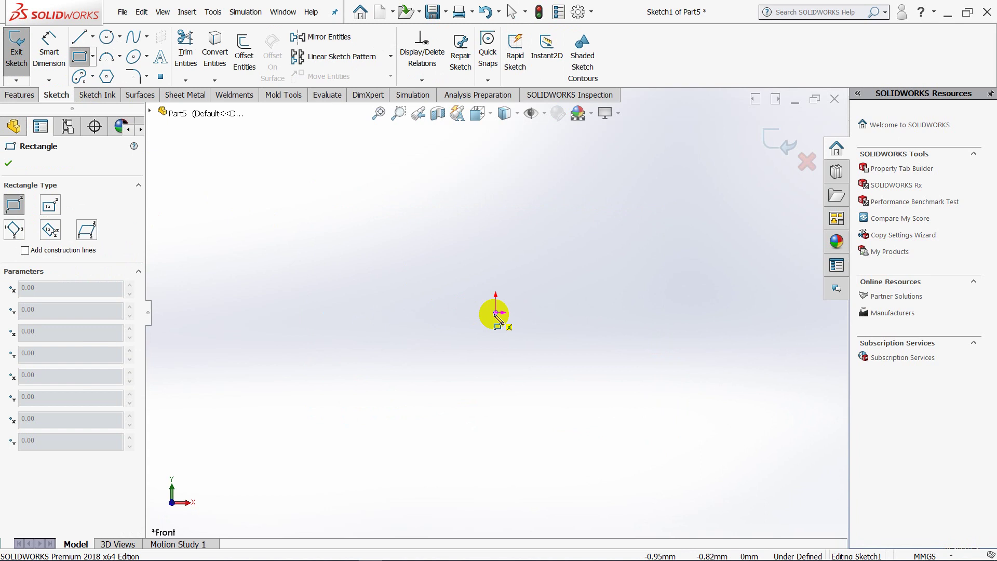
pyautogui.click(495, 313)
pyautogui.click(601, 188)
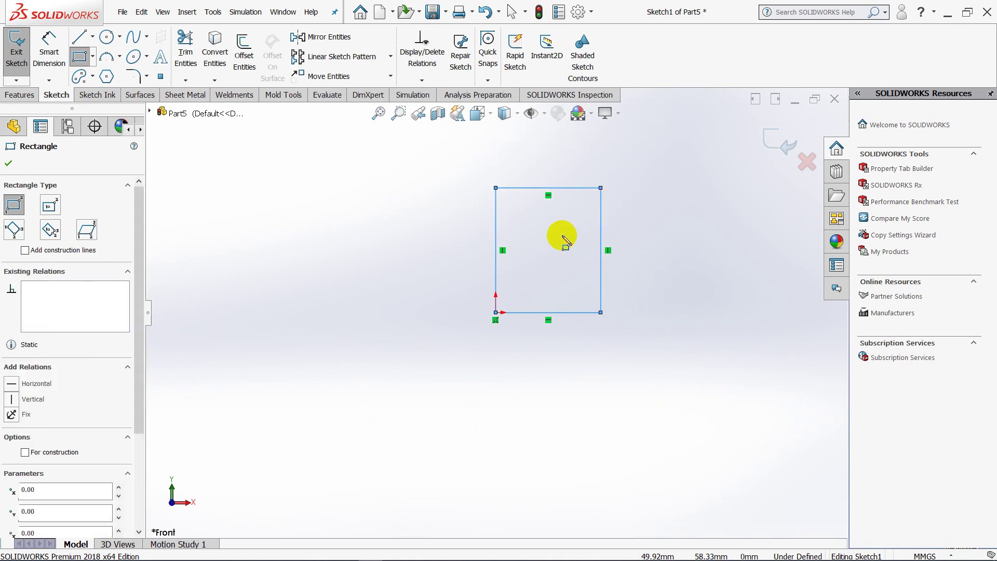
# Step: Dimension the rectangle's top edge to 30 mm and left edge to 66 mm
pyautogui.click(48, 49)
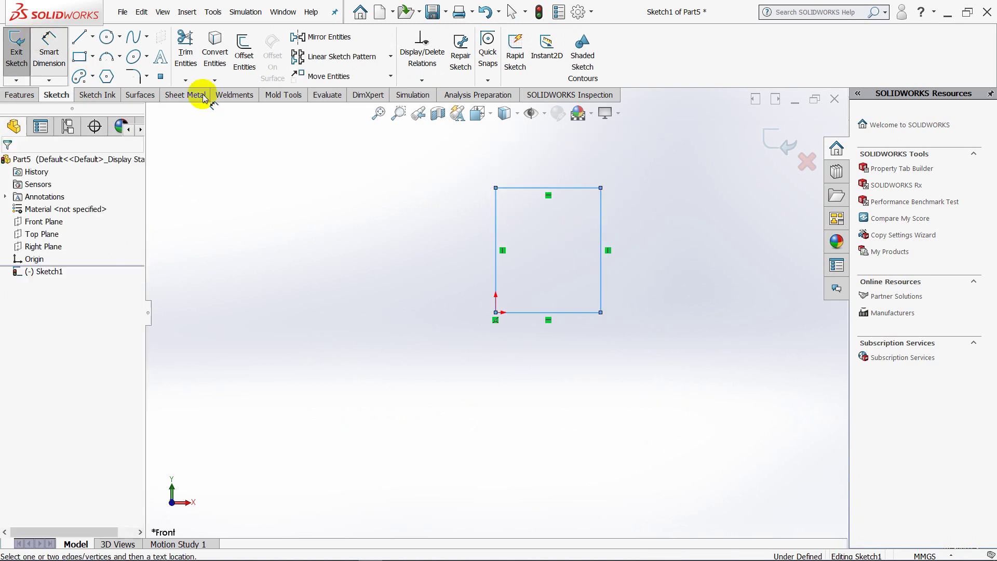
pyautogui.click(524, 187)
pyautogui.click(526, 164)
pyautogui.write('30')
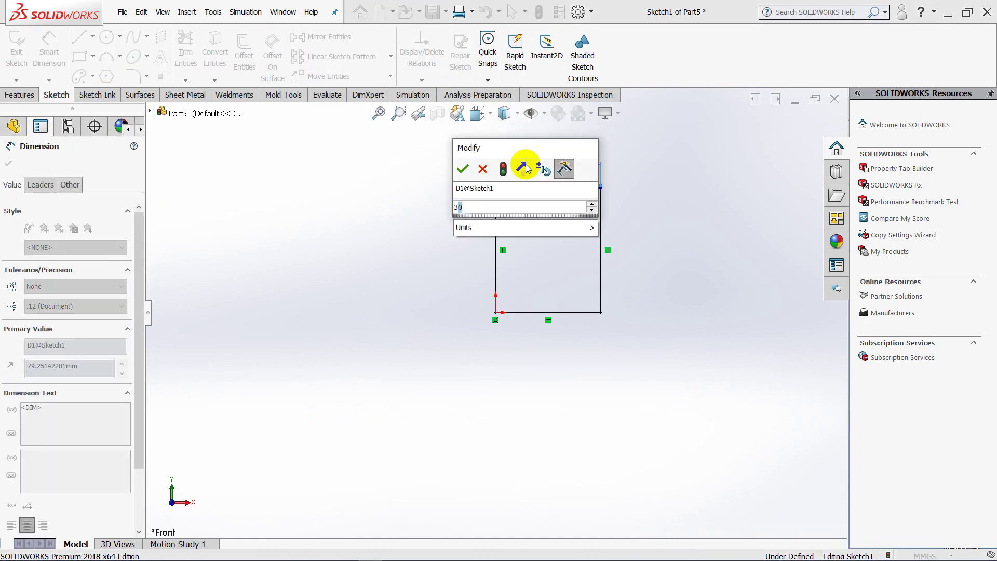
pyautogui.press('Return')
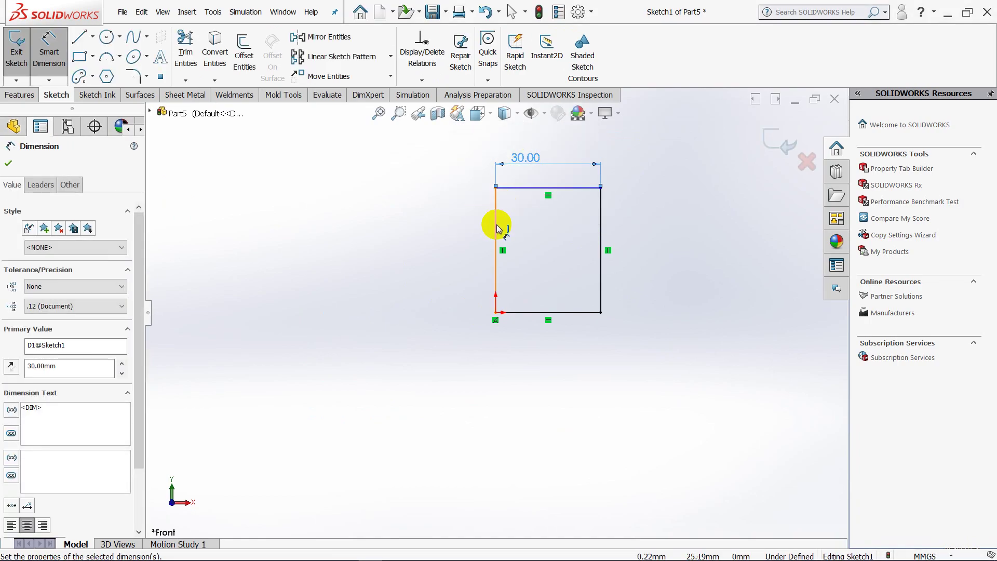
pyautogui.click(496, 229)
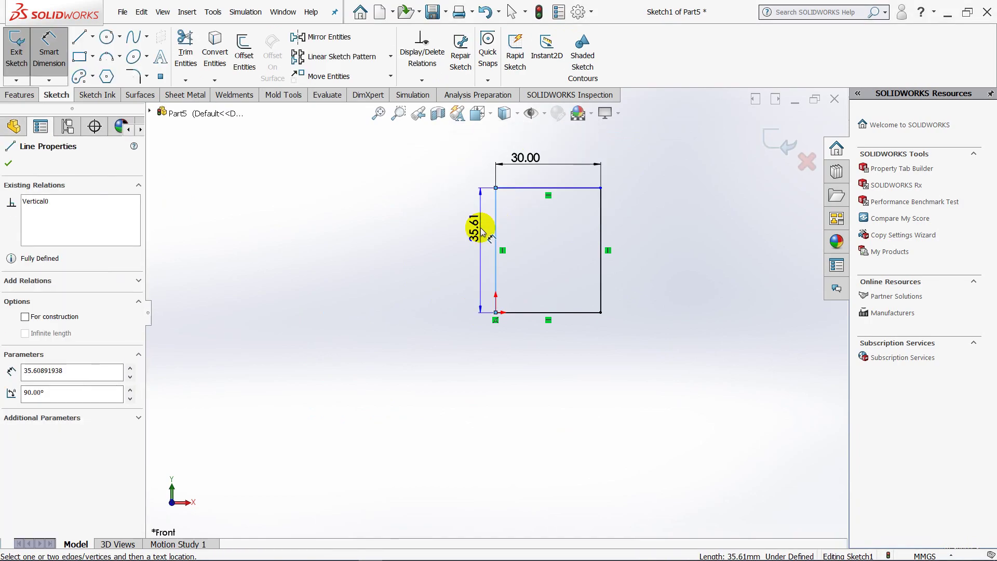
pyautogui.click(477, 228)
pyautogui.write('66')
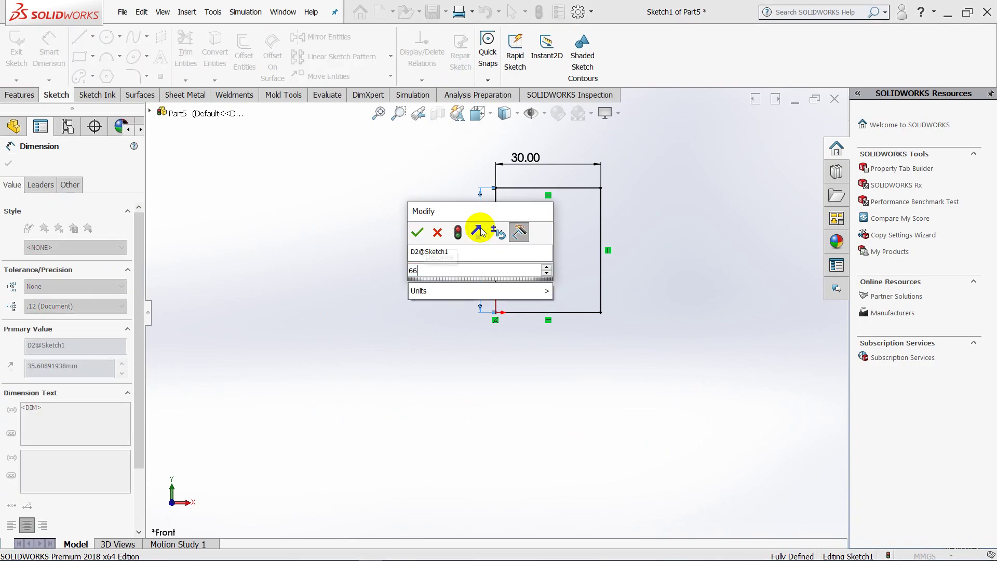
pyautogui.press('Return')
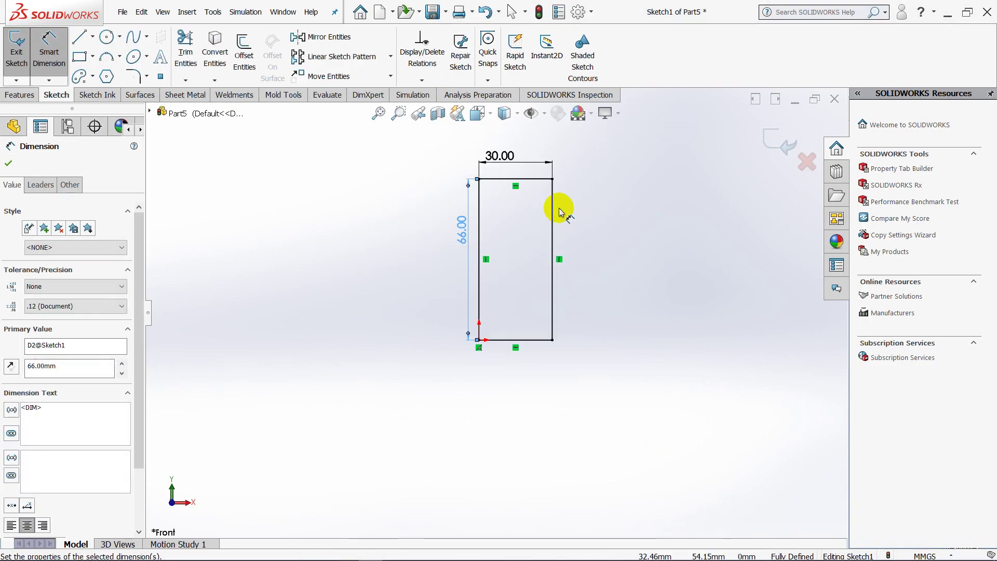
# Step: Offset the rectangle outline 3 mm inward with Reverse checked
pyautogui.click(8, 163)
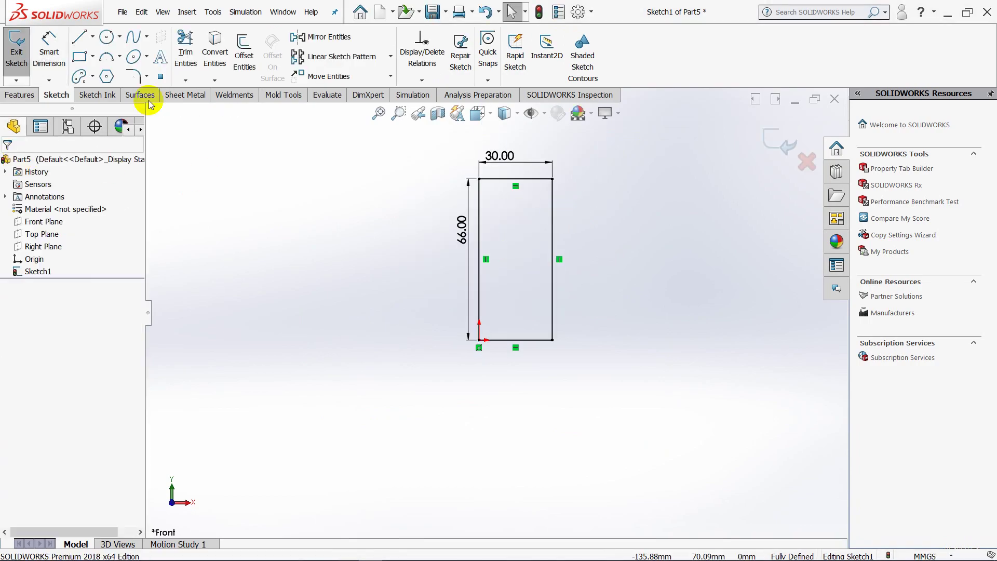
pyautogui.click(241, 64)
pyautogui.click(513, 179)
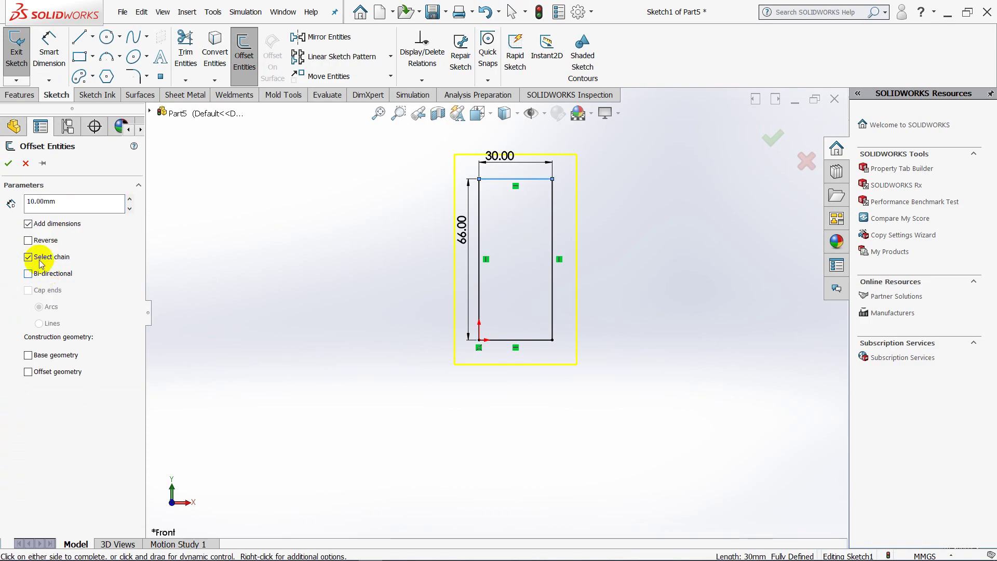
pyautogui.click(39, 242)
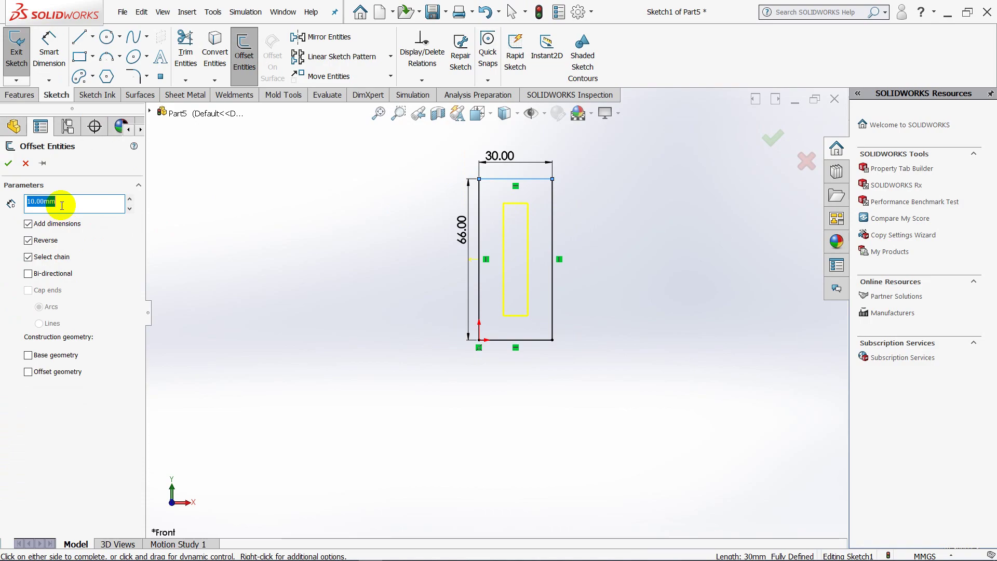
pyautogui.write('3')
pyautogui.press('Return')
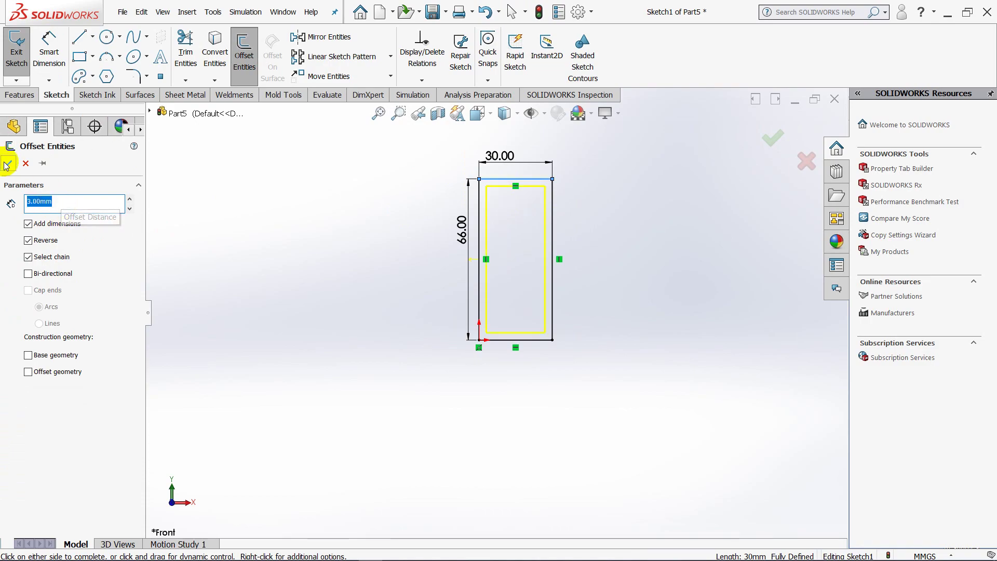
pyautogui.click(7, 163)
pyautogui.press('f')
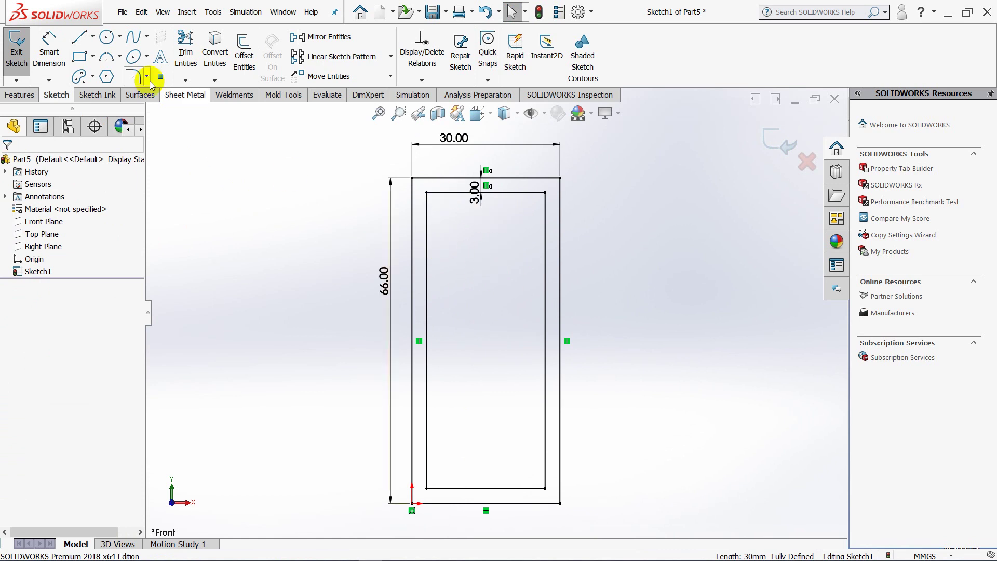
# Step: Draw a horizontal line from the inner left edge to the inner right edge
pyautogui.click(79, 37)
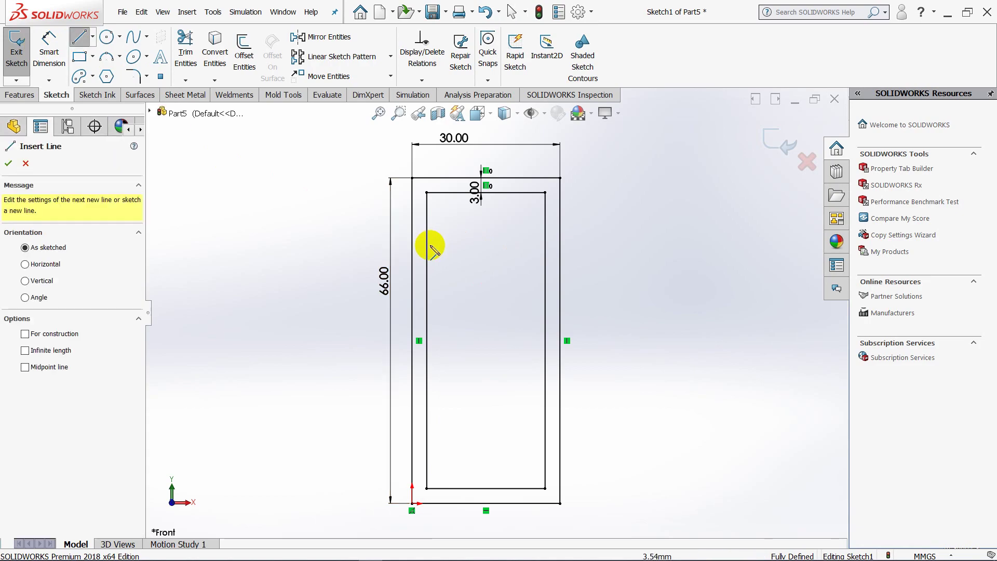
pyautogui.click(427, 242)
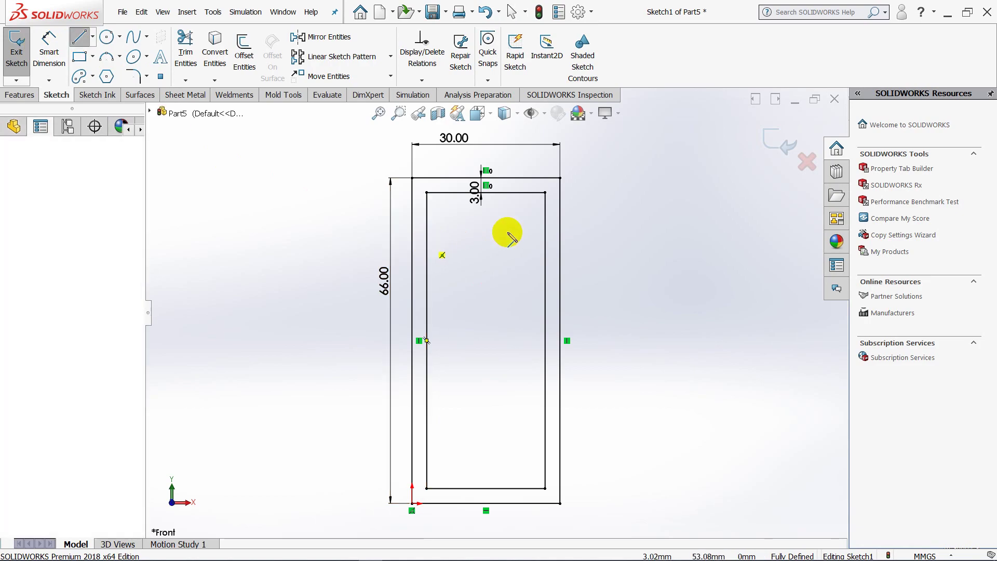
pyautogui.click(544, 242)
pyautogui.press('Escape')
pyautogui.press('Escape')
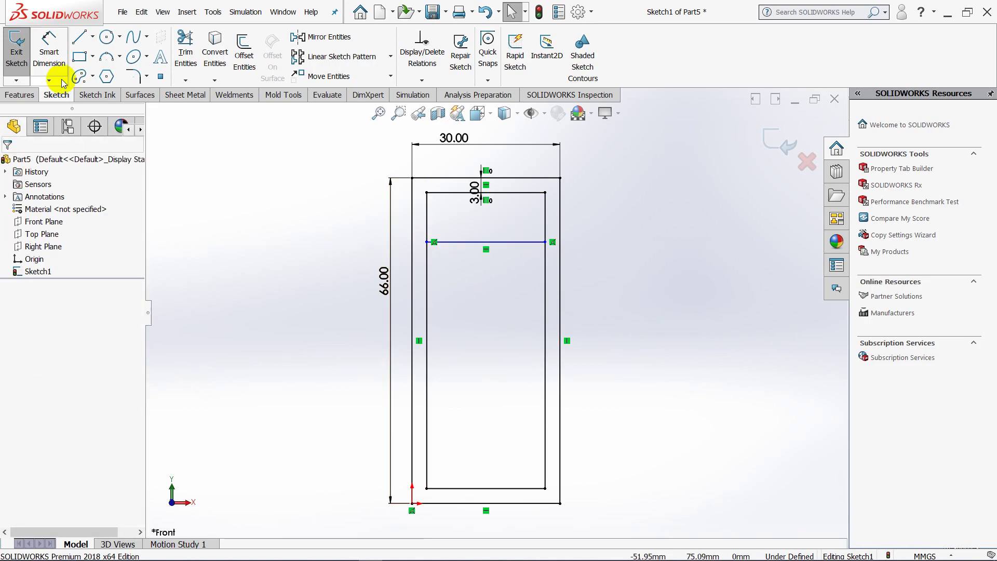
# Step: Dimension the line 15 mm below the inner top edge, checking the reference drawing
pyautogui.click(49, 52)
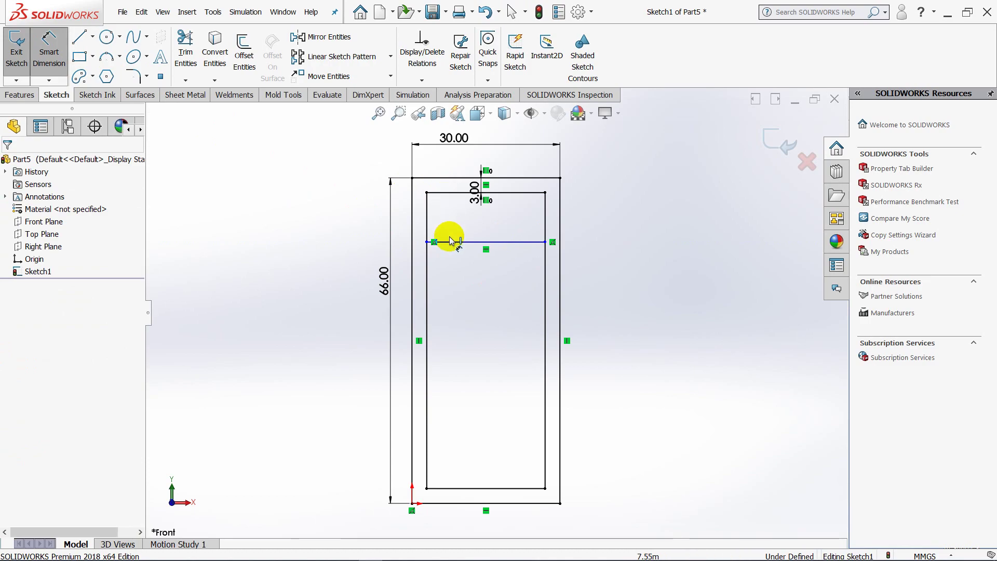
pyautogui.moveTo(370, 551)
pyautogui.click(394, 550)
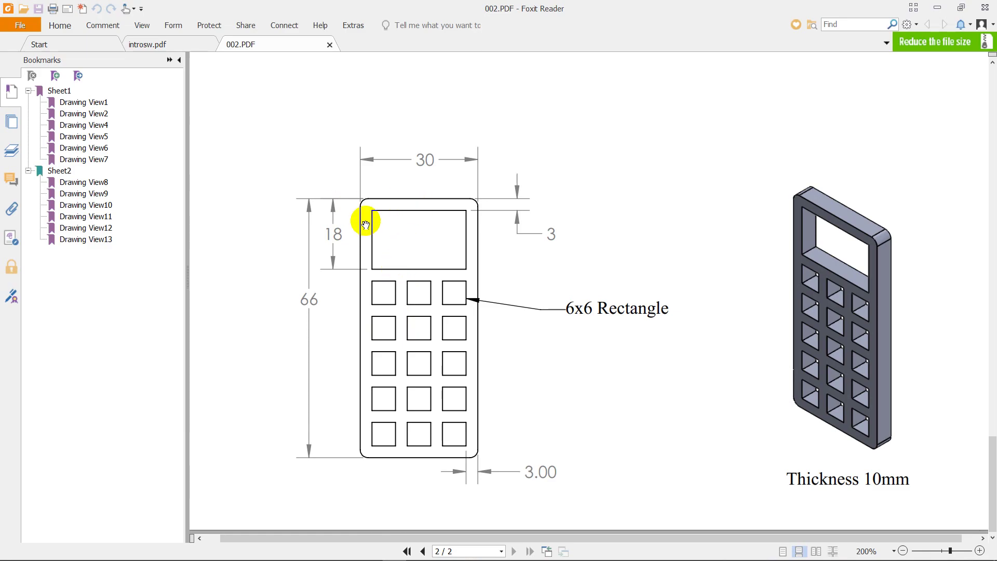
pyautogui.click(938, 8)
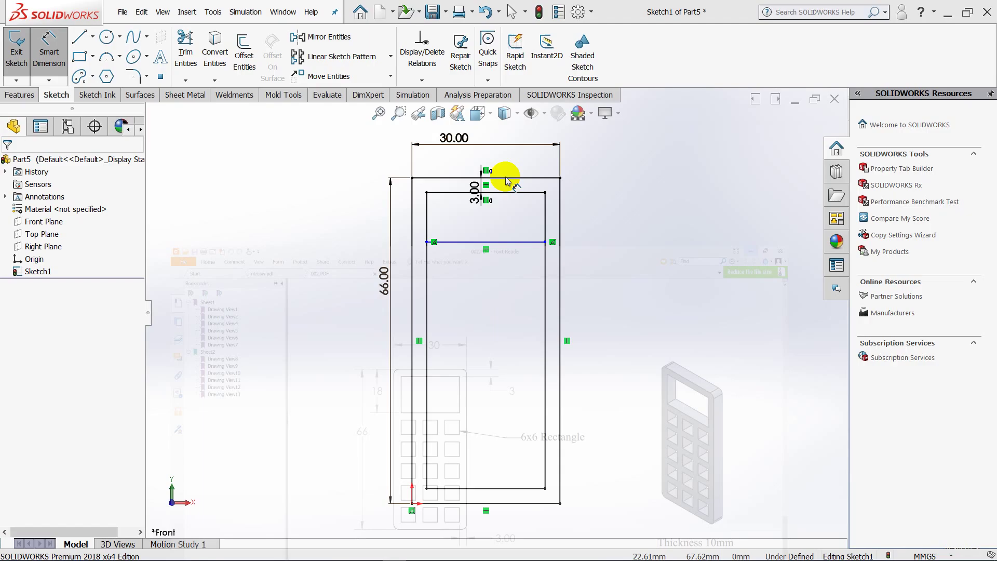
pyautogui.click(457, 192)
pyautogui.click(458, 241)
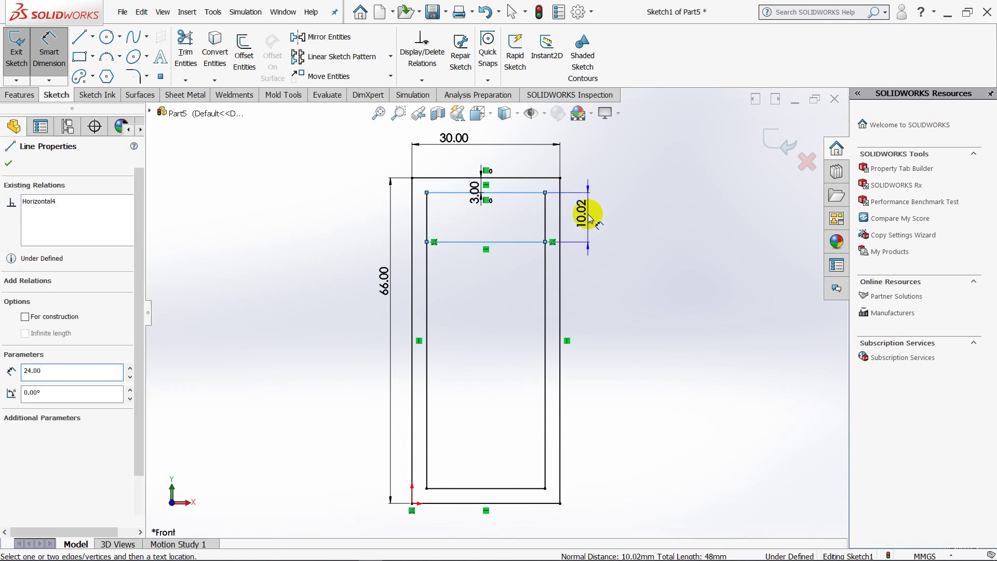
pyautogui.click(585, 214)
pyautogui.press('Return')
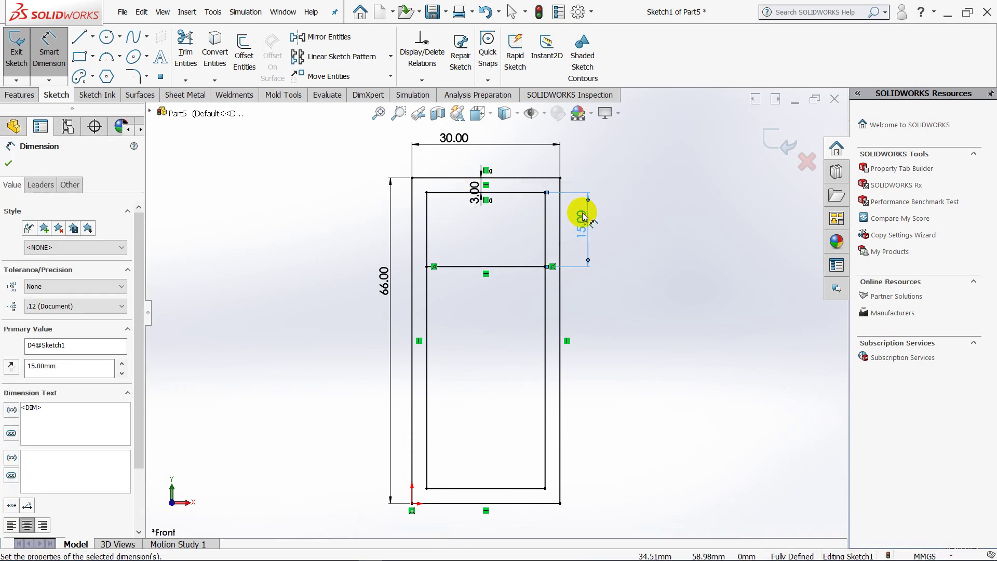
pyautogui.click(8, 163)
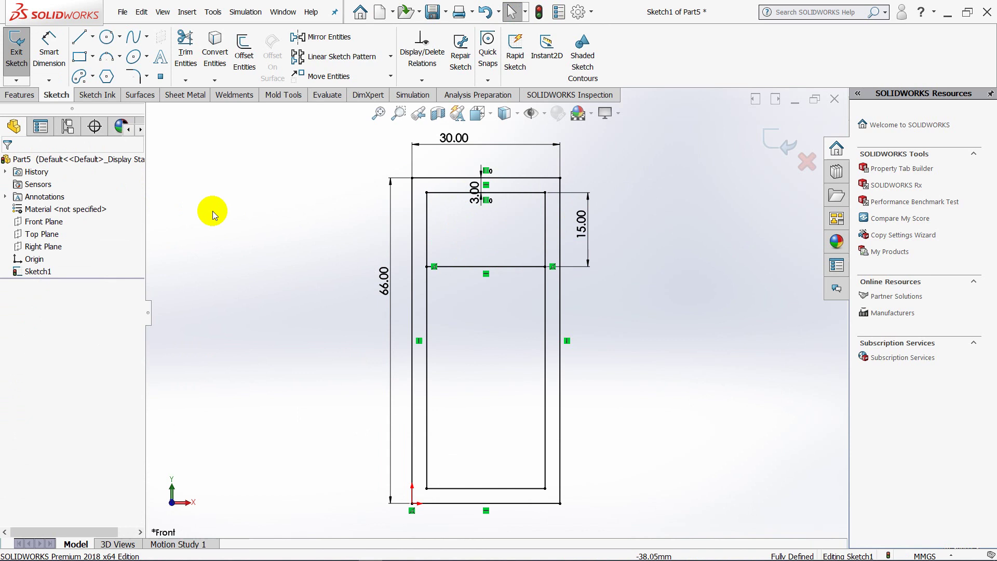
pyautogui.click(395, 551)
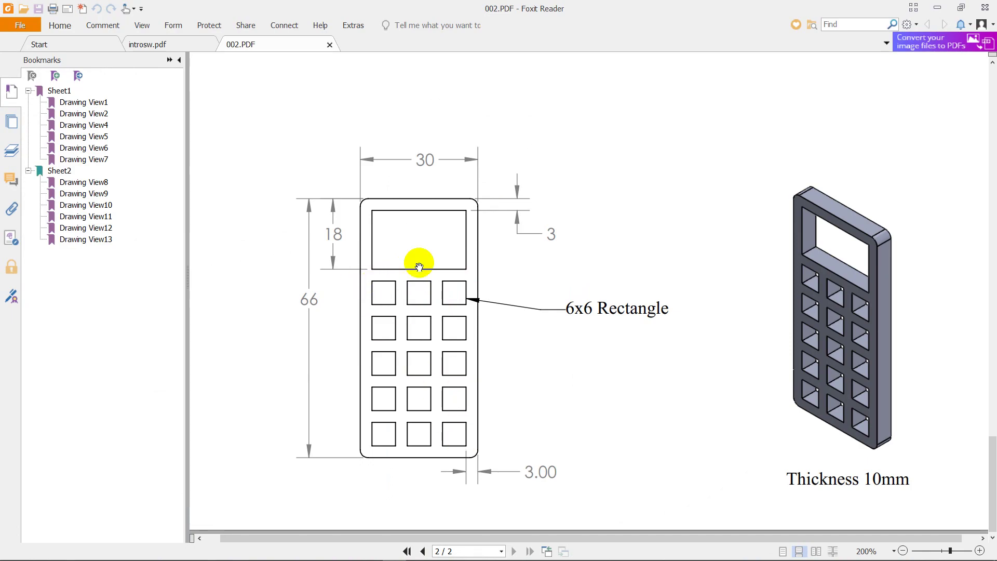
# Step: Draw a second horizontal line across the inner outline below the display window
pyautogui.click(937, 8)
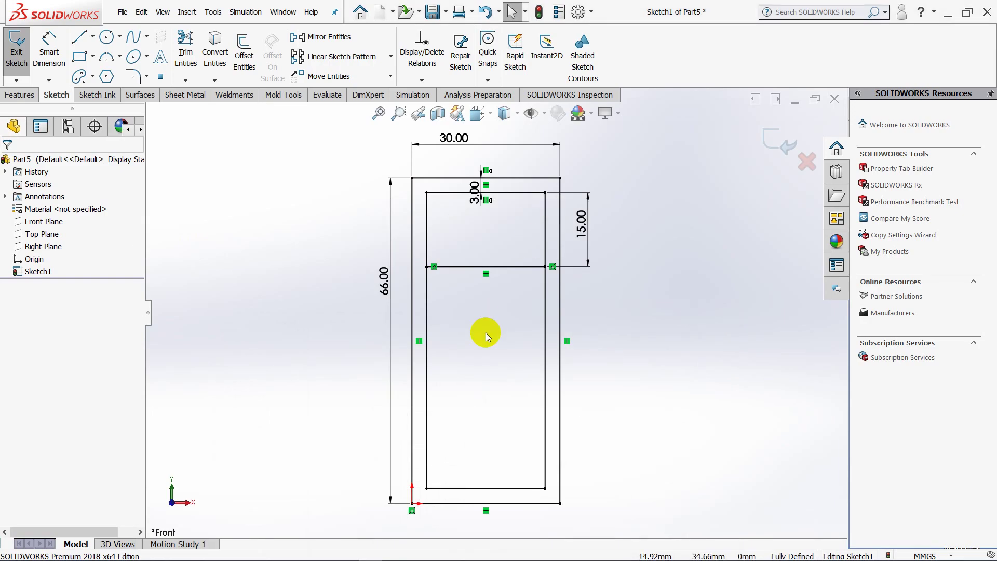
pyautogui.press('l')
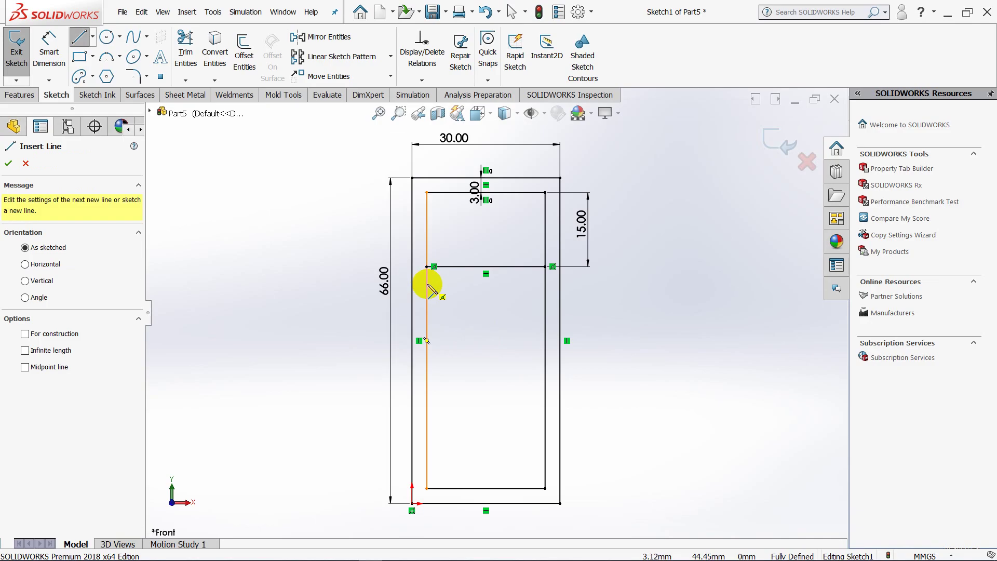
pyautogui.click(426, 282)
pyautogui.click(545, 283)
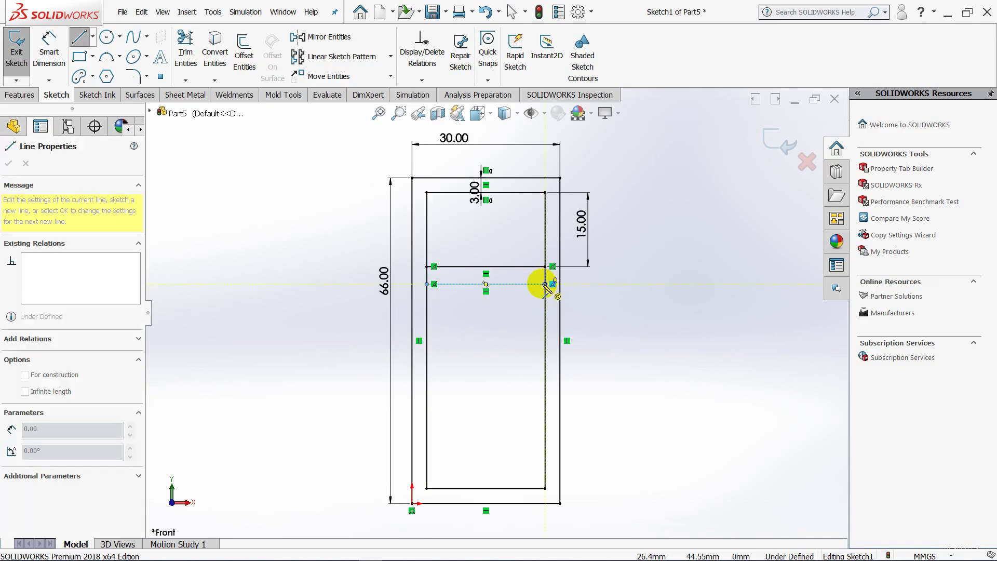
pyautogui.press('Escape')
# Step: Dimension the gap between the window's bottom line and the new line to 3 mm
pyautogui.click(49, 51)
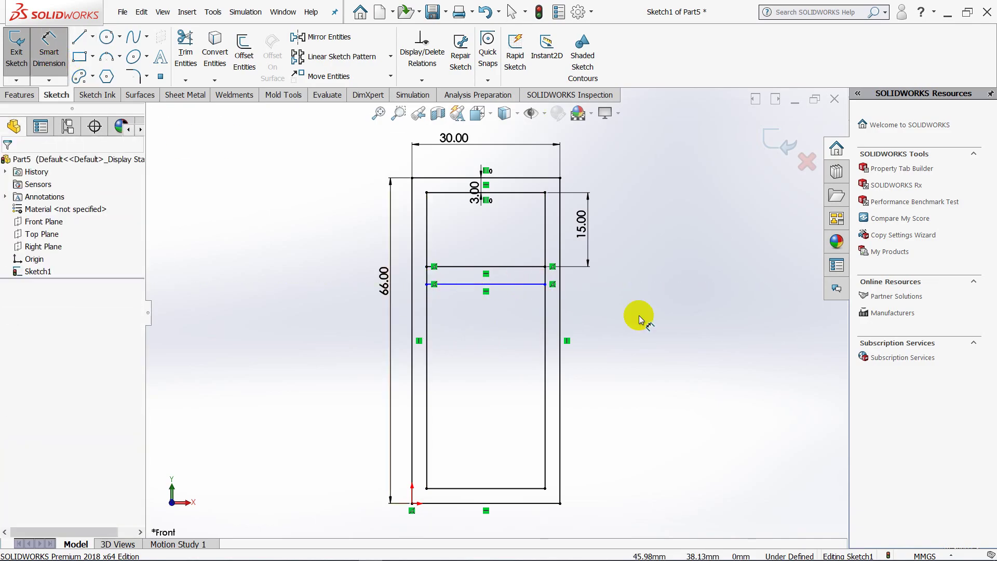
pyautogui.click(515, 268)
pyautogui.click(516, 285)
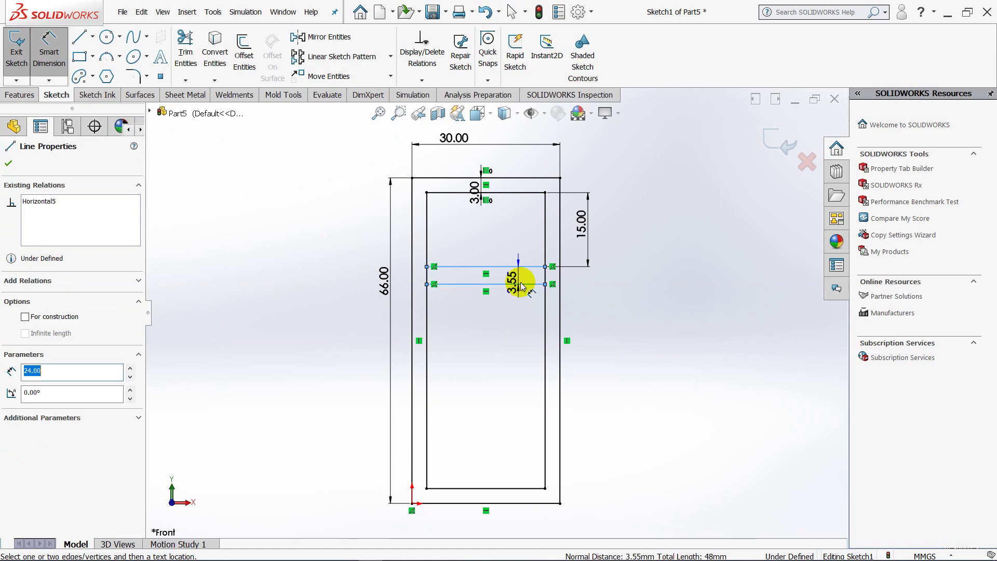
pyautogui.click(629, 279)
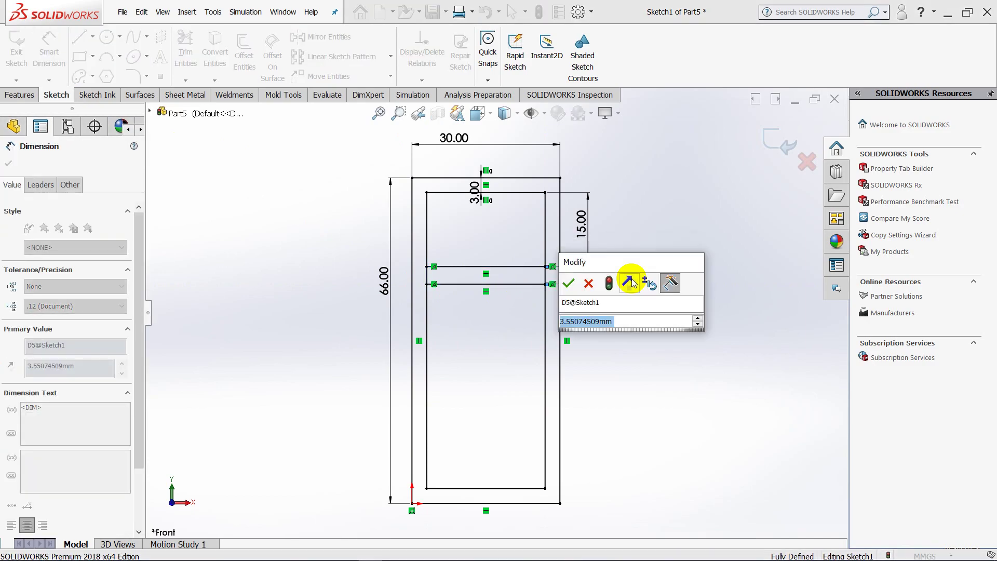
pyautogui.write('3')
pyautogui.press('Return')
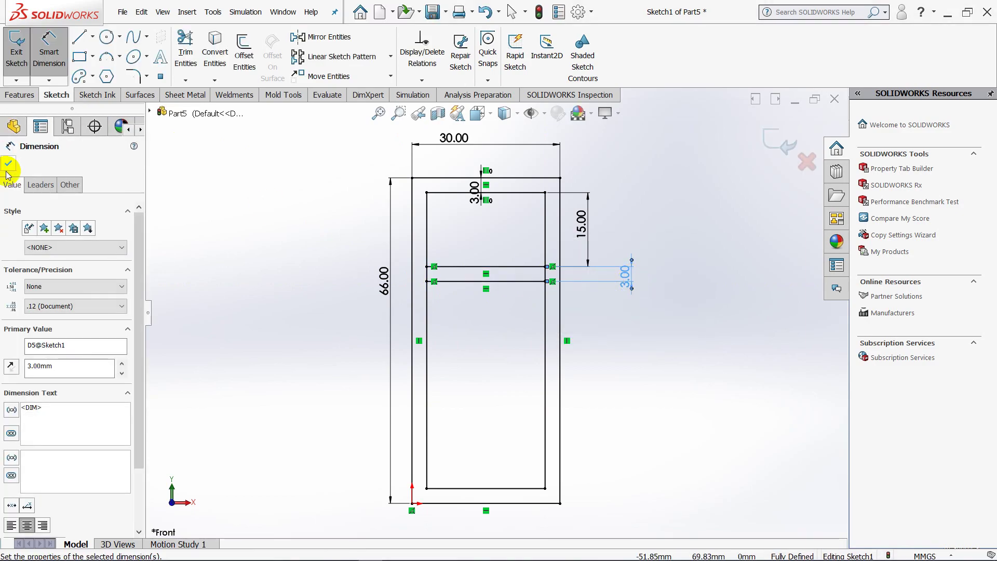
pyautogui.click(8, 163)
pyautogui.scroll(-2, 474, 294)
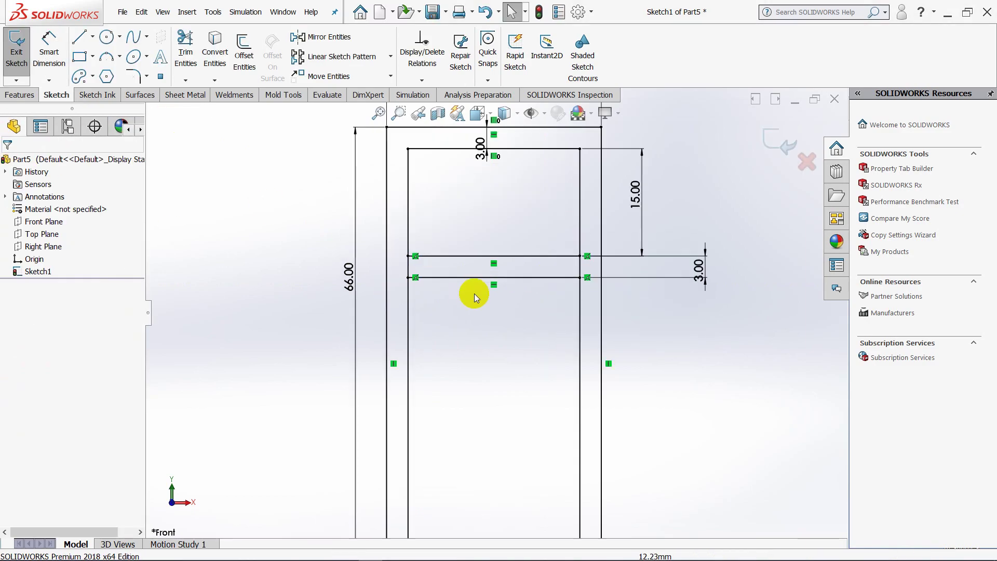
# Step: Trim the side edge piece between the two lines, then view the reference PDF
pyautogui.click(186, 52)
pyautogui.scroll(-2, 413, 265)
pyautogui.click(414, 271)
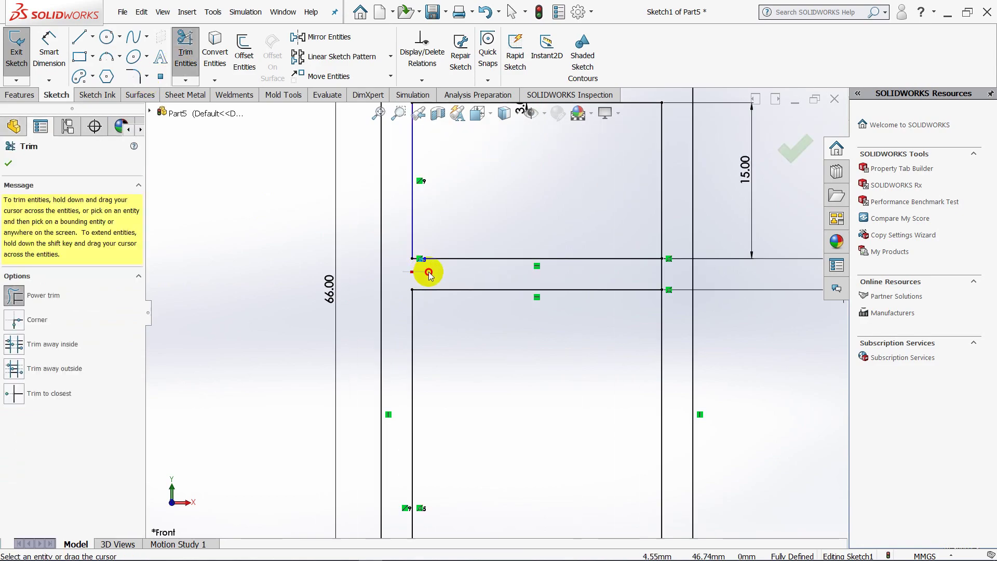
pyautogui.scroll(1, 671, 278)
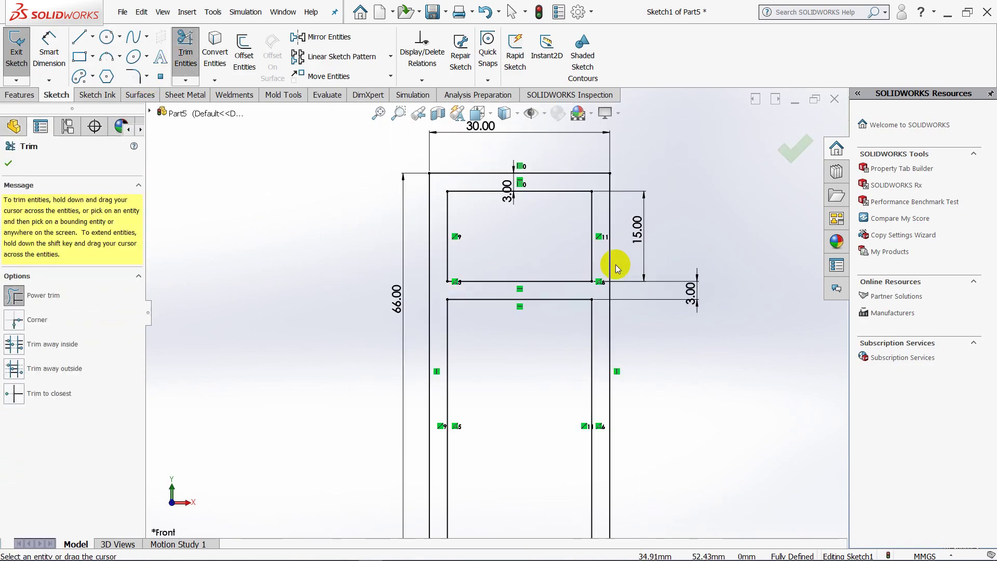
pyautogui.scroll(2, 612, 272)
pyautogui.click(8, 164)
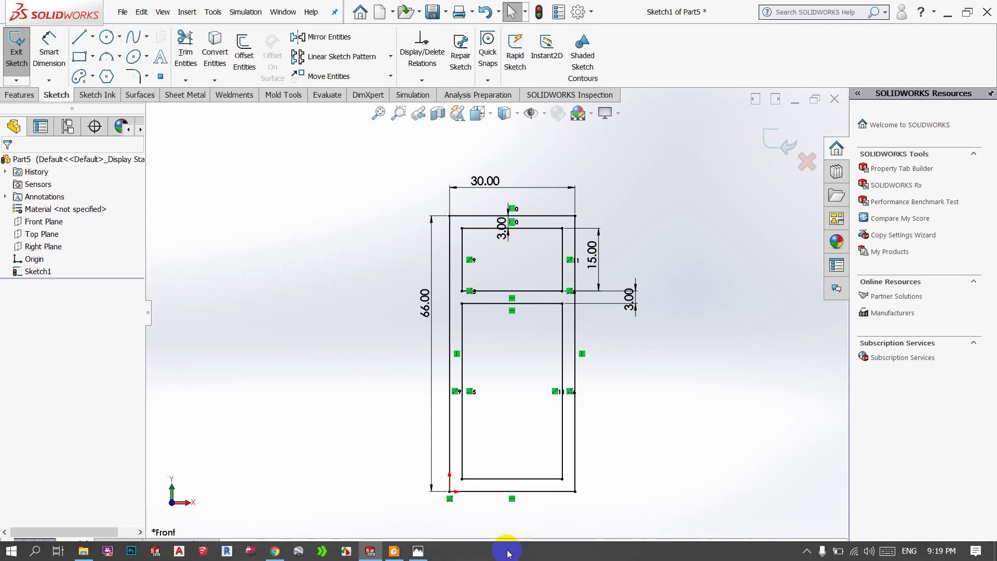
pyautogui.click(393, 553)
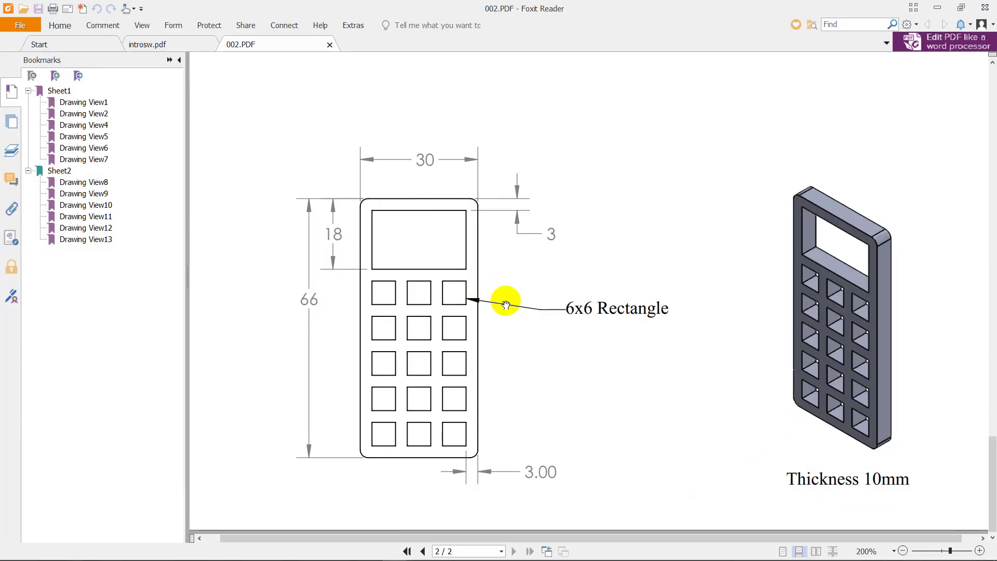
# Step: Draw a small rectangle at the keypad area's top-left corner and make two sides equal
pyautogui.click(934, 7)
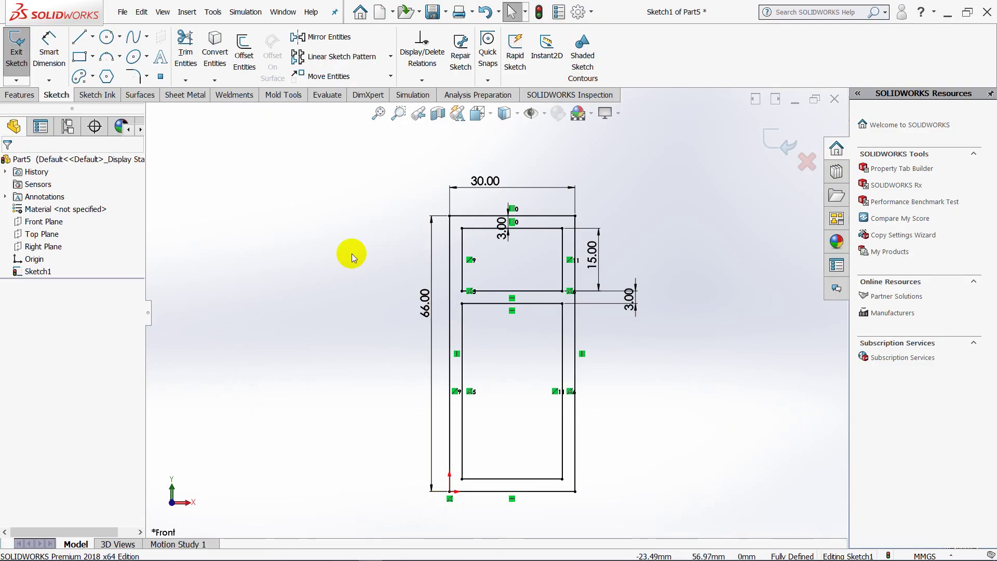
pyautogui.click(79, 56)
pyautogui.scroll(-4, 459, 330)
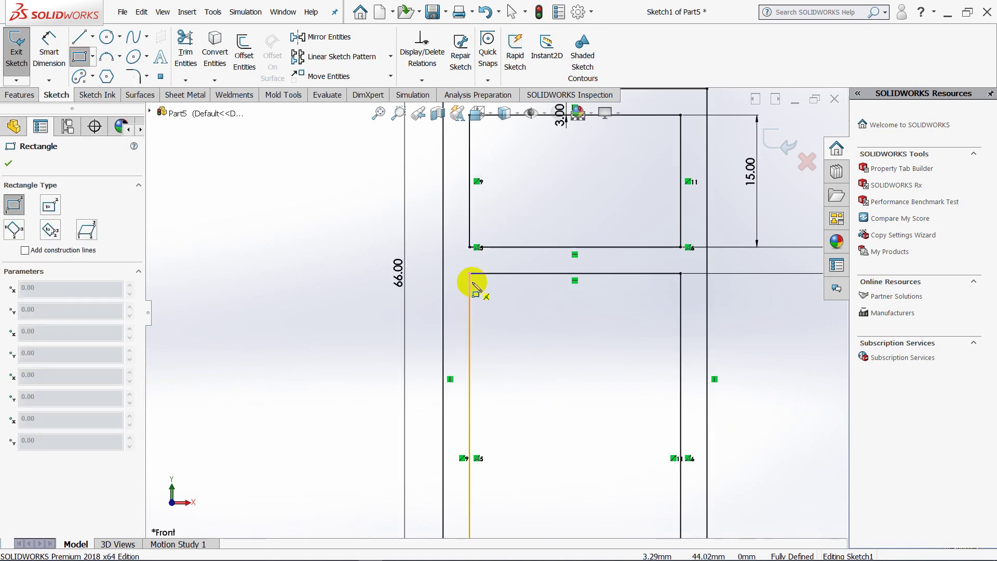
pyautogui.click(470, 273)
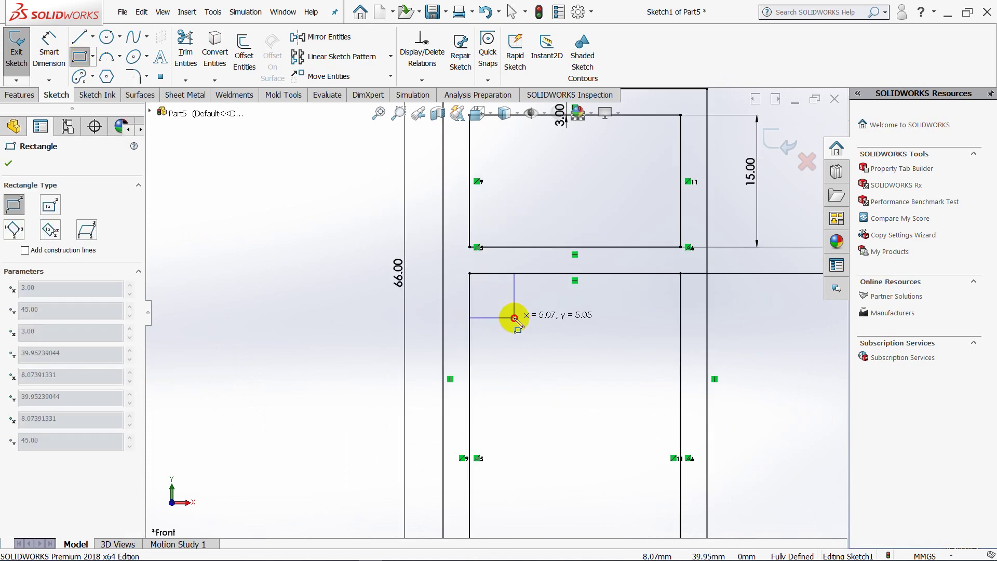
pyautogui.click(514, 317)
pyautogui.press('Escape')
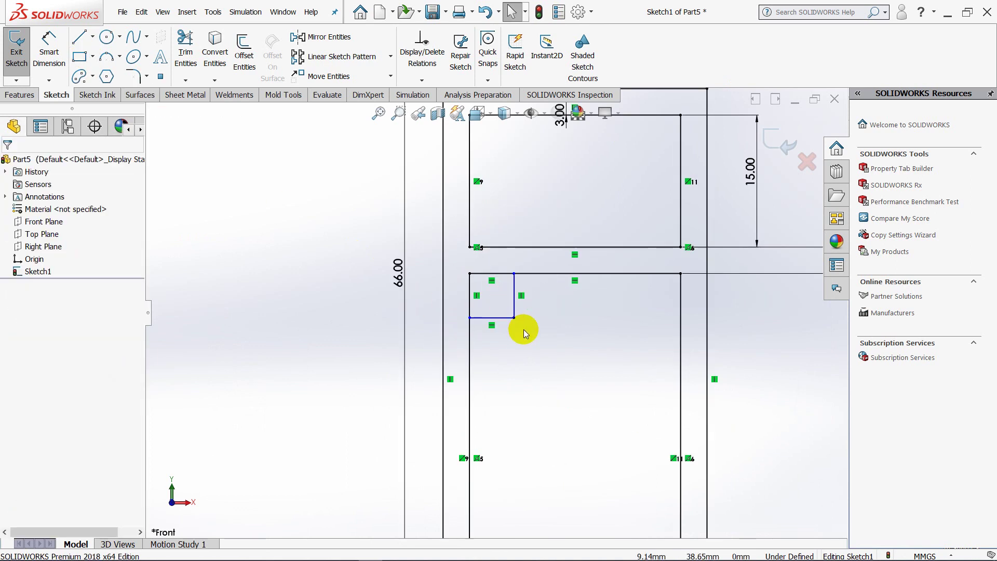
pyautogui.moveTo(530, 322); pyautogui.dragTo(501, 309)
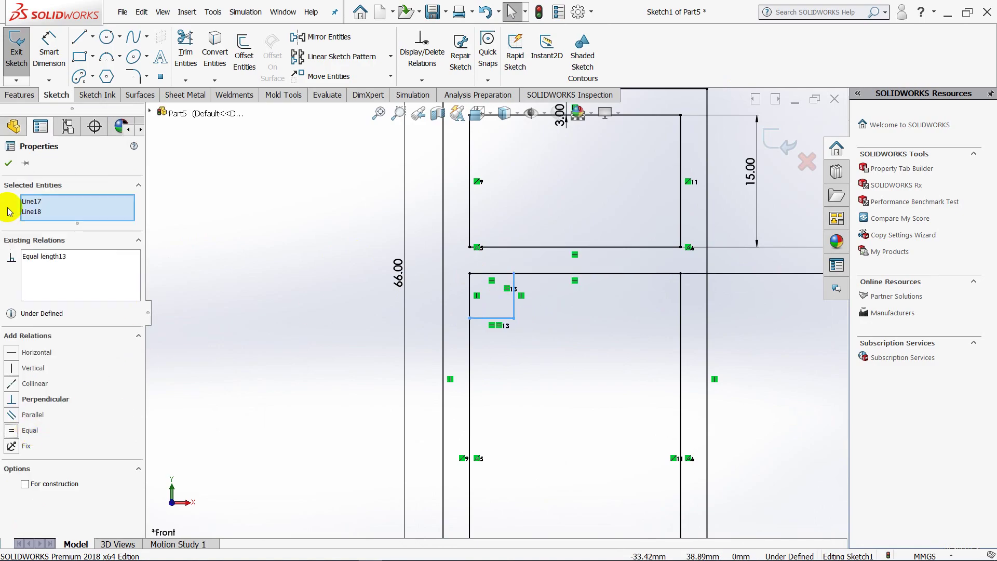
pyautogui.click(9, 163)
# Step: Dimension the small square's side to 6 mm and fit the sketch in view
pyautogui.click(48, 45)
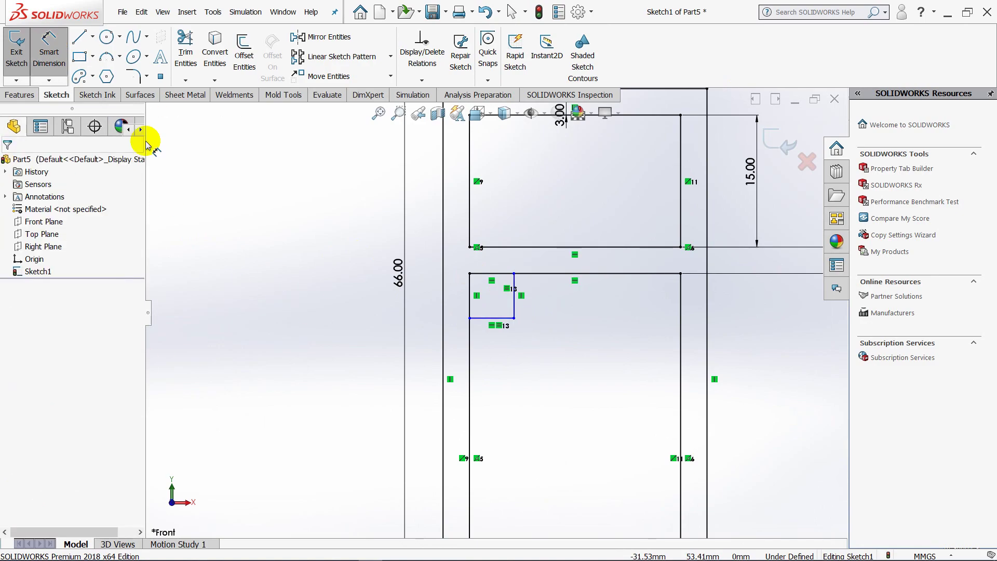
pyautogui.click(514, 289)
pyautogui.click(555, 293)
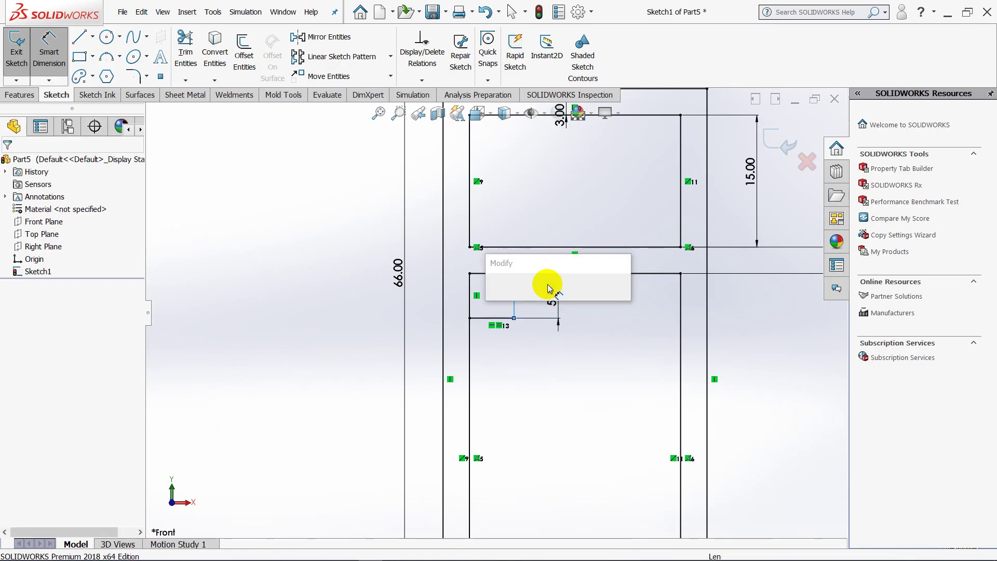
pyautogui.write('6')
pyautogui.press('Return')
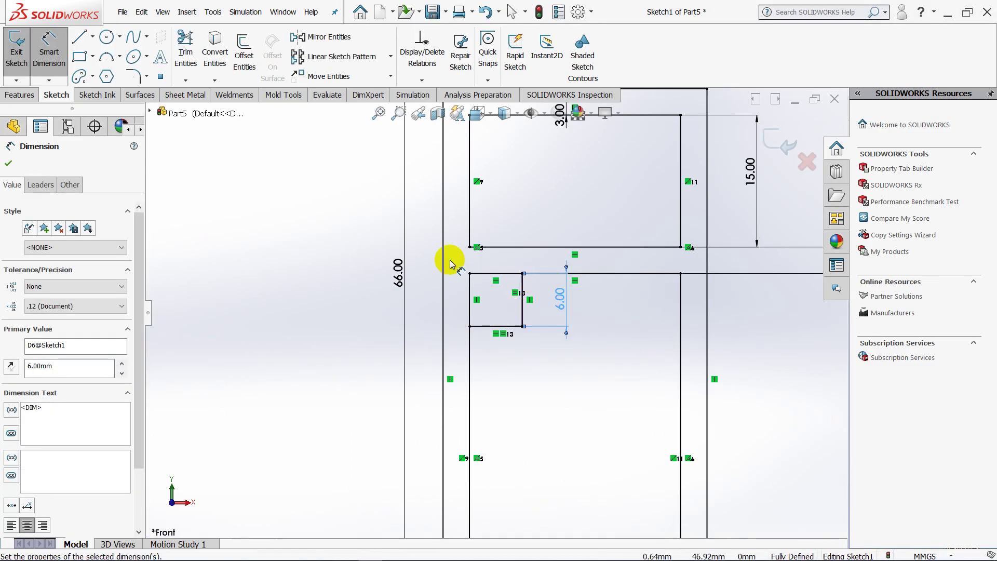
pyautogui.click(8, 162)
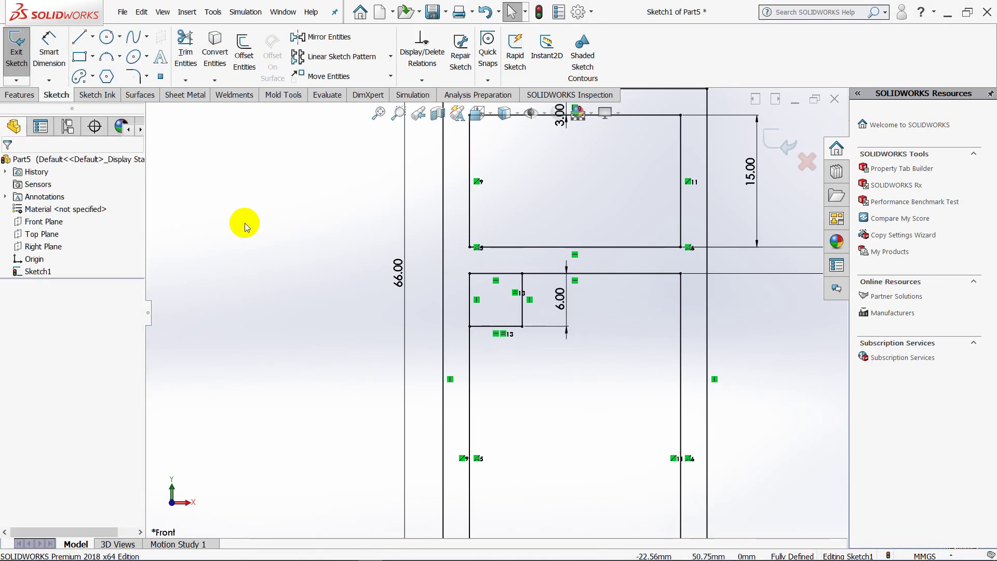
pyautogui.press('f')
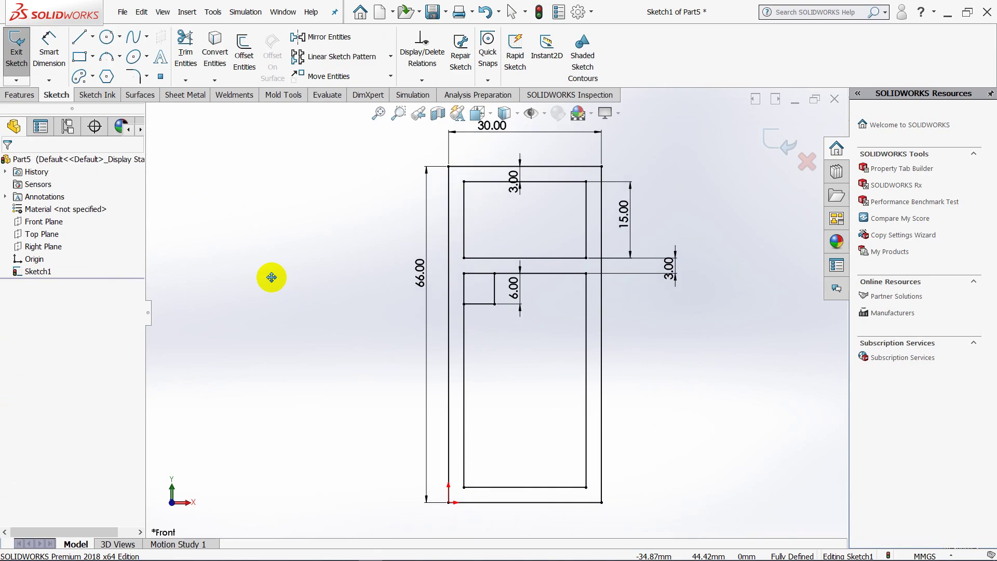
# Step: Delete the four sides of the lower inner rectangle together with their dimension
pyautogui.click(465, 337)
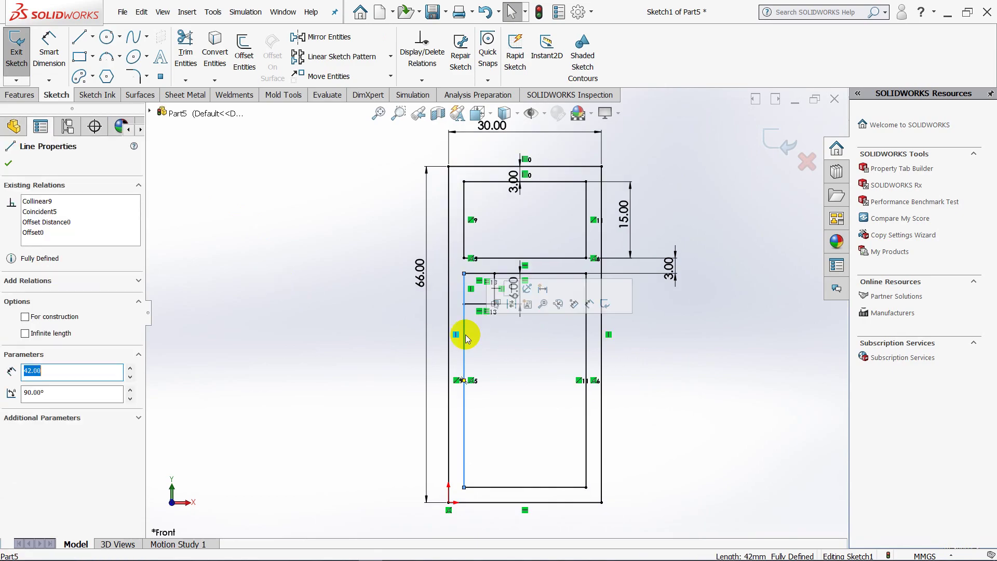
pyautogui.keyDown('ctrl'); pyautogui.click(586, 393); pyautogui.keyUp('ctrl')
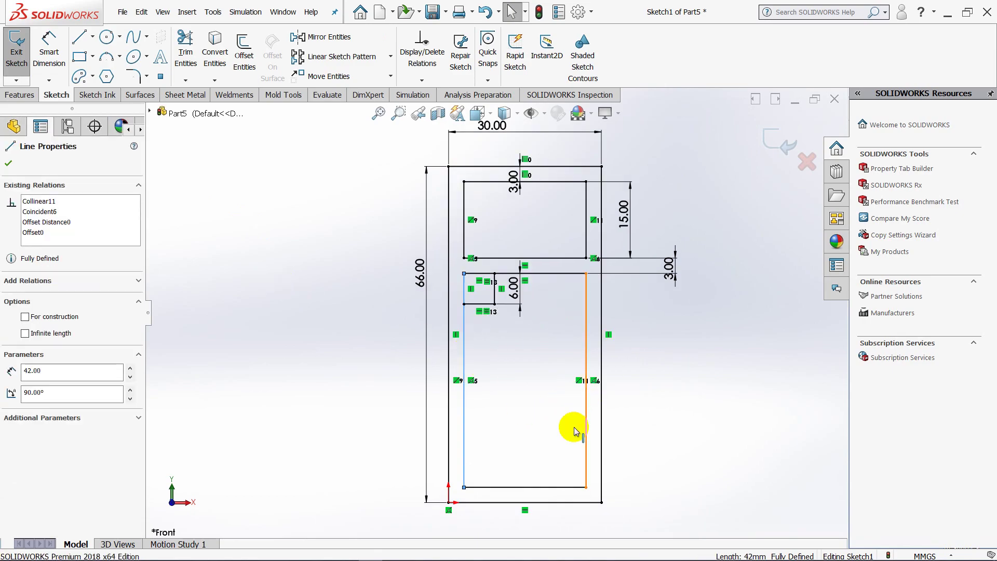
pyautogui.keyDown('ctrl'); pyautogui.click(567, 488); pyautogui.keyUp('ctrl')
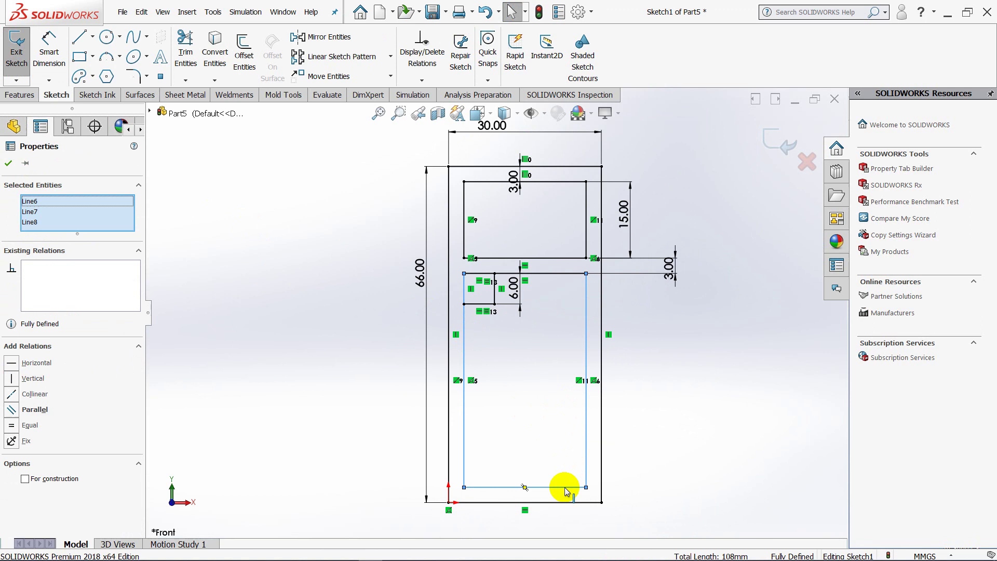
pyautogui.keyDown('ctrl'); pyautogui.click(558, 280); pyautogui.keyUp('ctrl')
pyautogui.press('Delete')
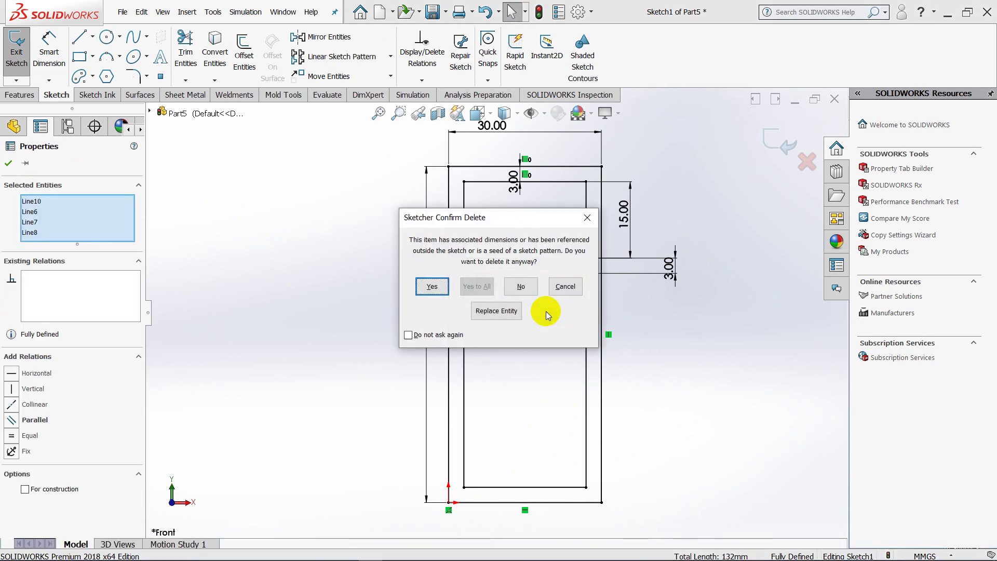
pyautogui.press('Return')
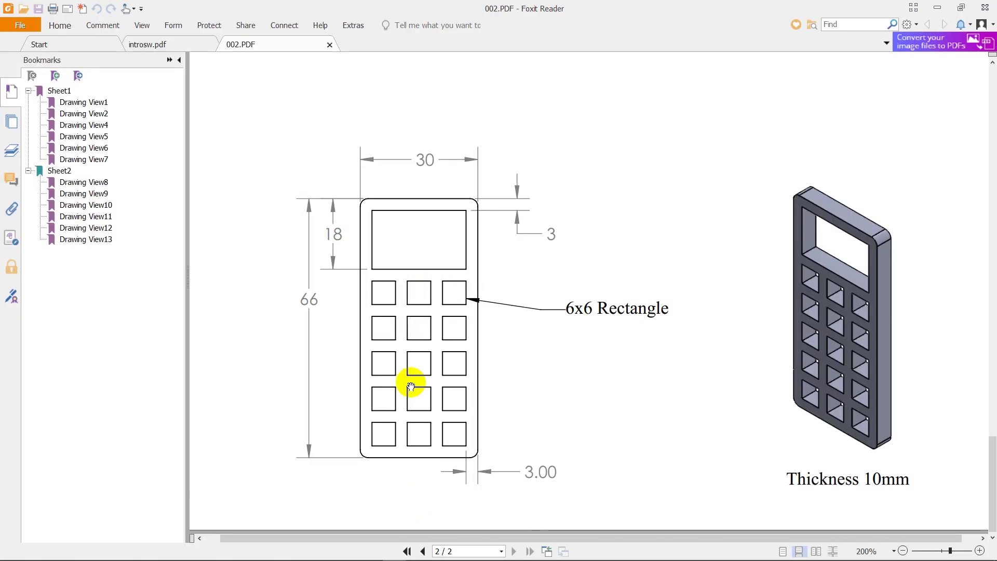
pyautogui.scroll(1, 426, 408)
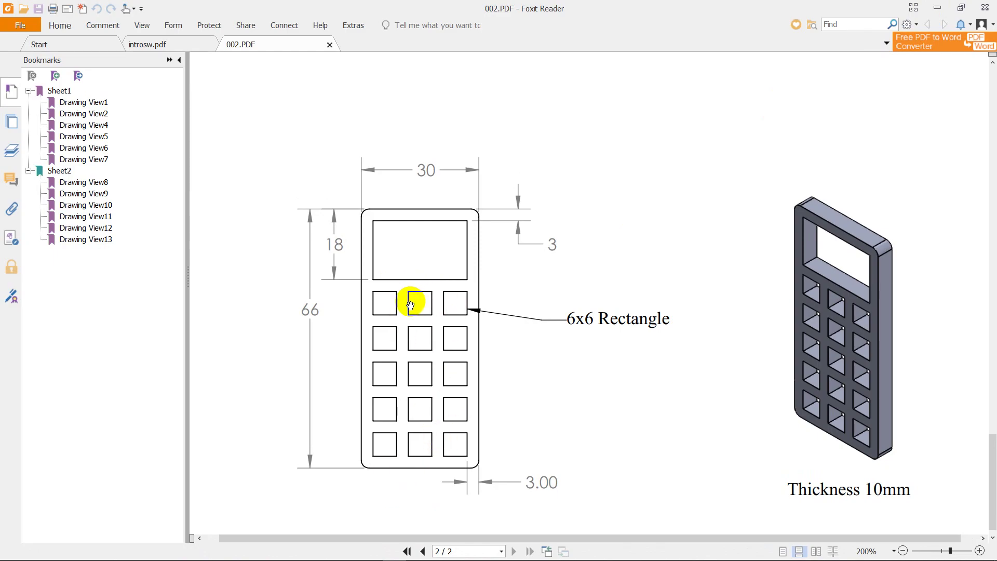
# Step: Start a linear sketch pattern with the 6 mm square's four edges selected
pyautogui.click(938, 11)
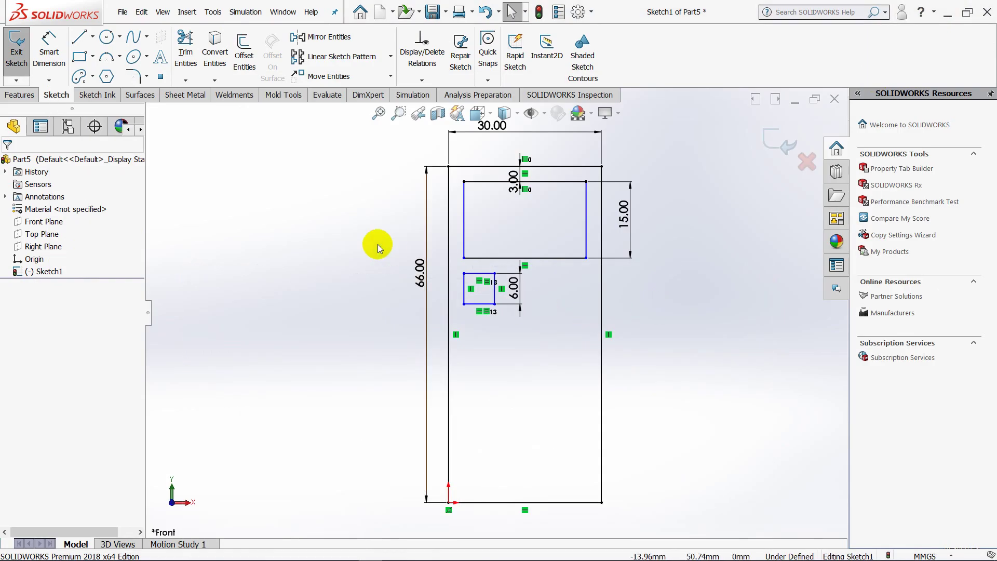
pyautogui.click(336, 57)
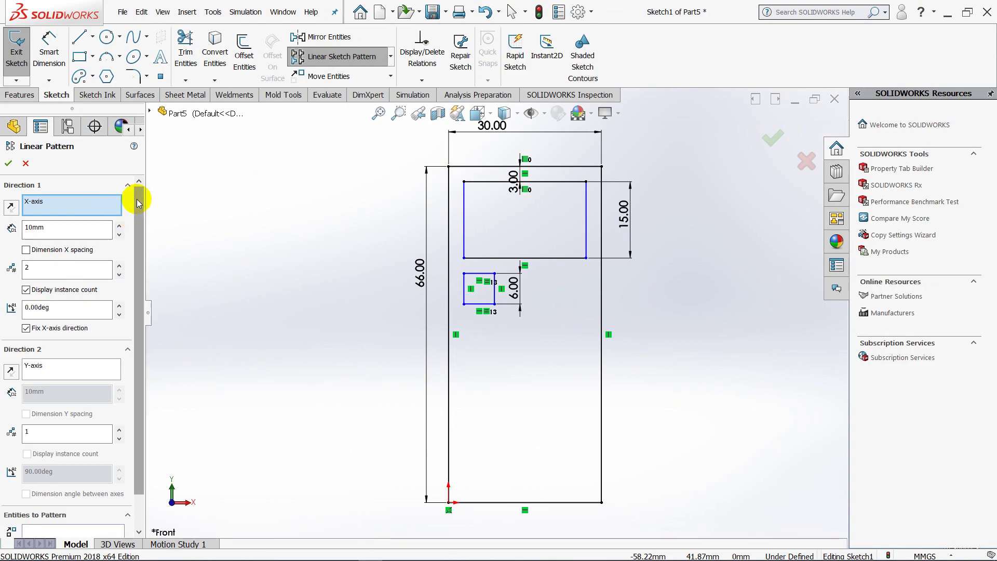
pyautogui.moveTo(133, 196); pyautogui.dragTo(134, 305)
pyautogui.click(54, 496)
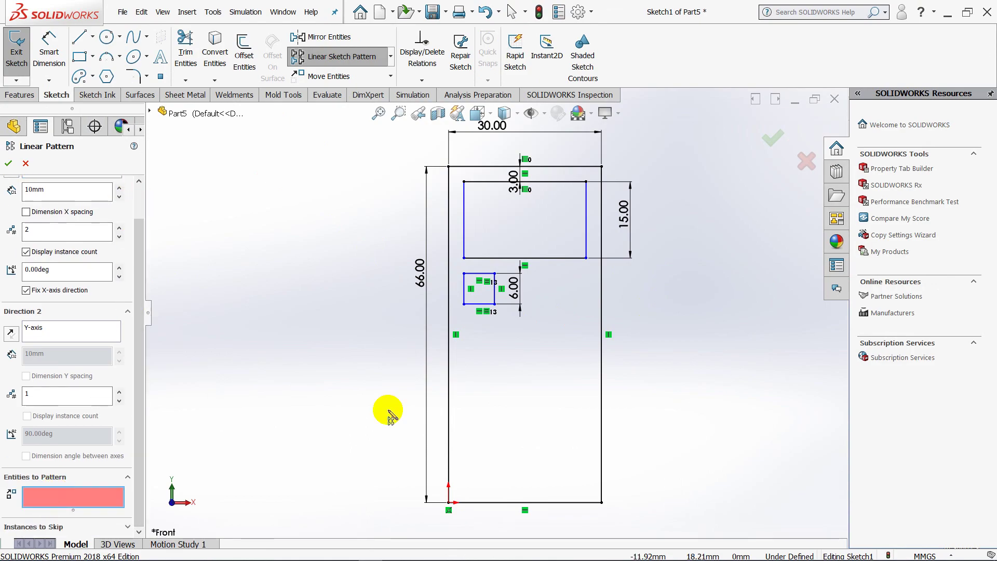
pyautogui.click(465, 295)
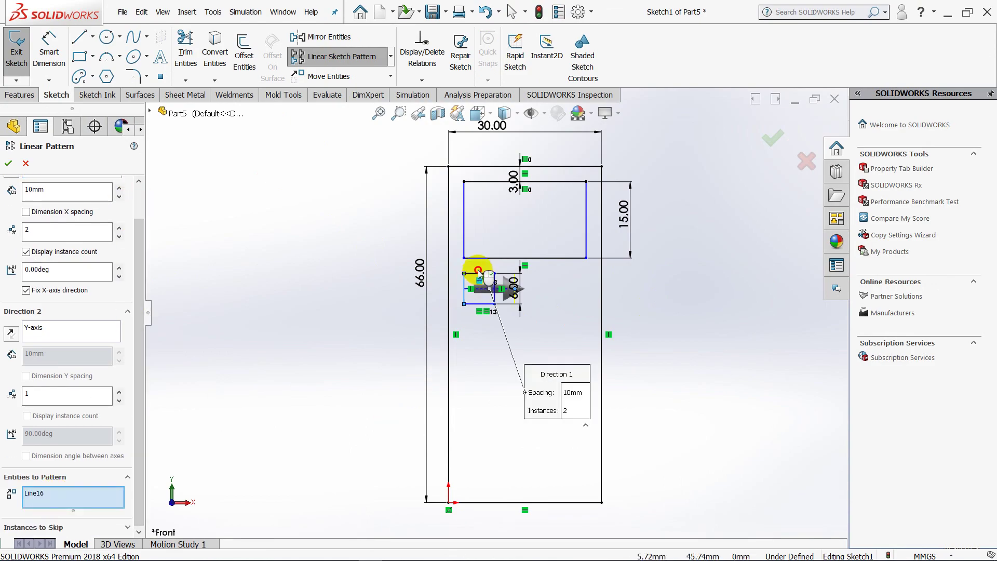
pyautogui.scroll(3, 486, 304)
pyautogui.scroll(2, 487, 304)
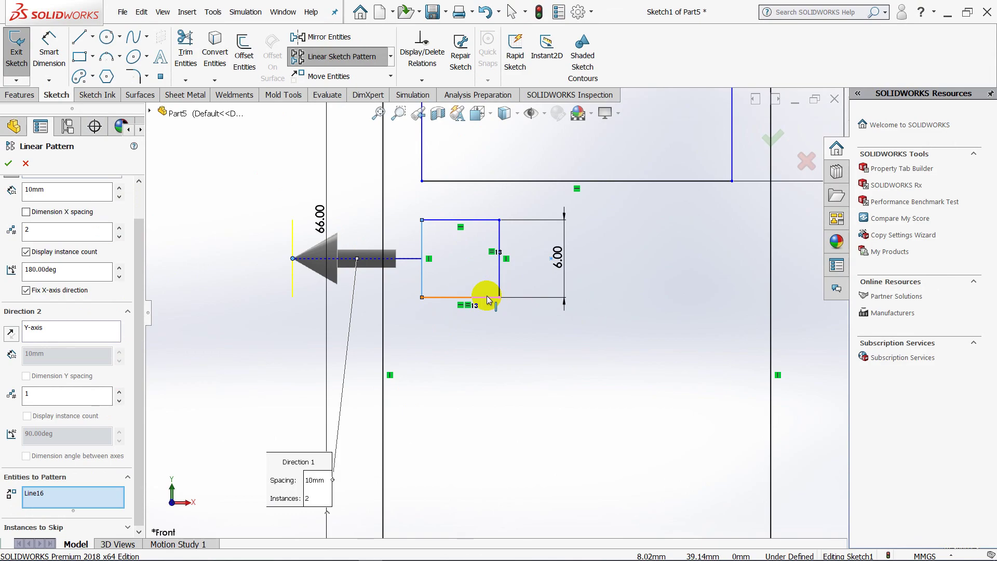
pyautogui.click(490, 297)
pyautogui.click(499, 269)
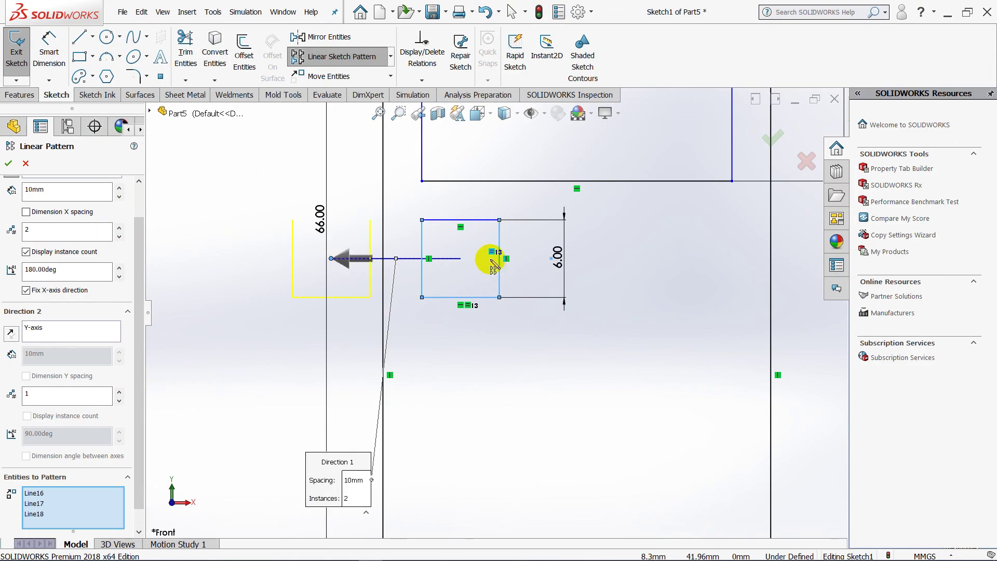
pyautogui.click(481, 220)
pyautogui.scroll(2, 509, 248)
pyautogui.scroll(2, 509, 248)
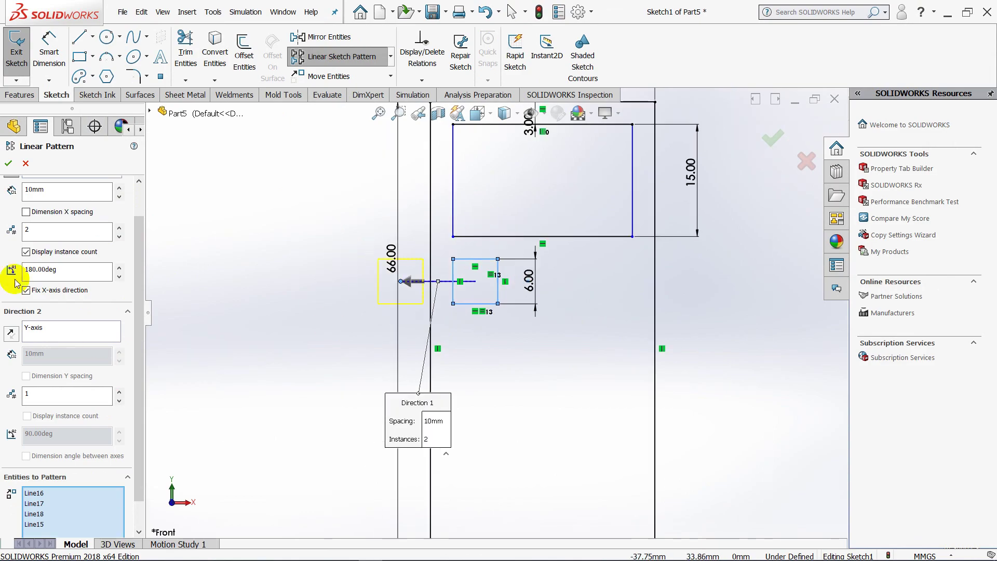
pyautogui.moveTo(138, 233); pyautogui.dragTo(137, 189)
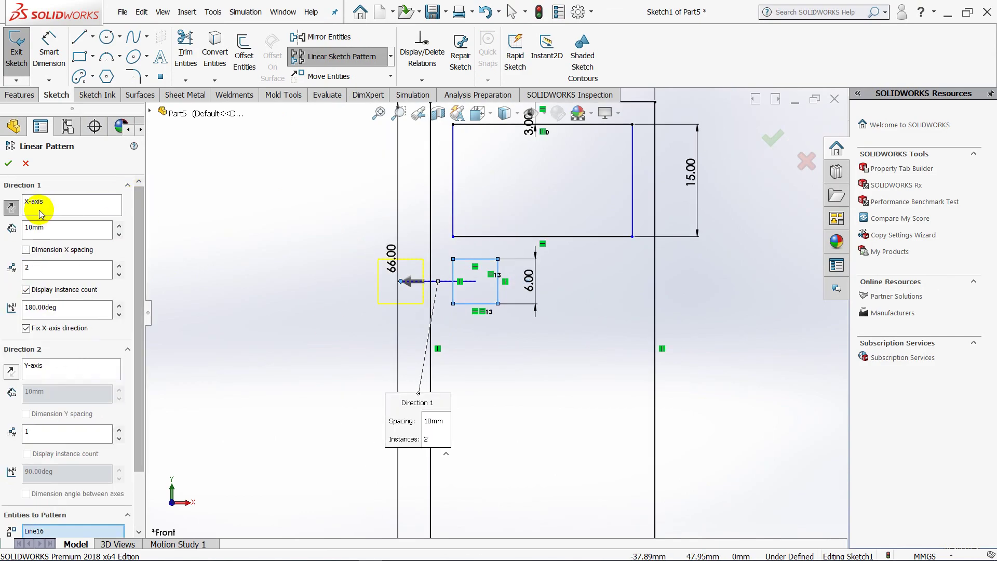
# Step: Point Direction 1 rightward with 9 mm spacing and 3 instances
pyautogui.click(11, 209)
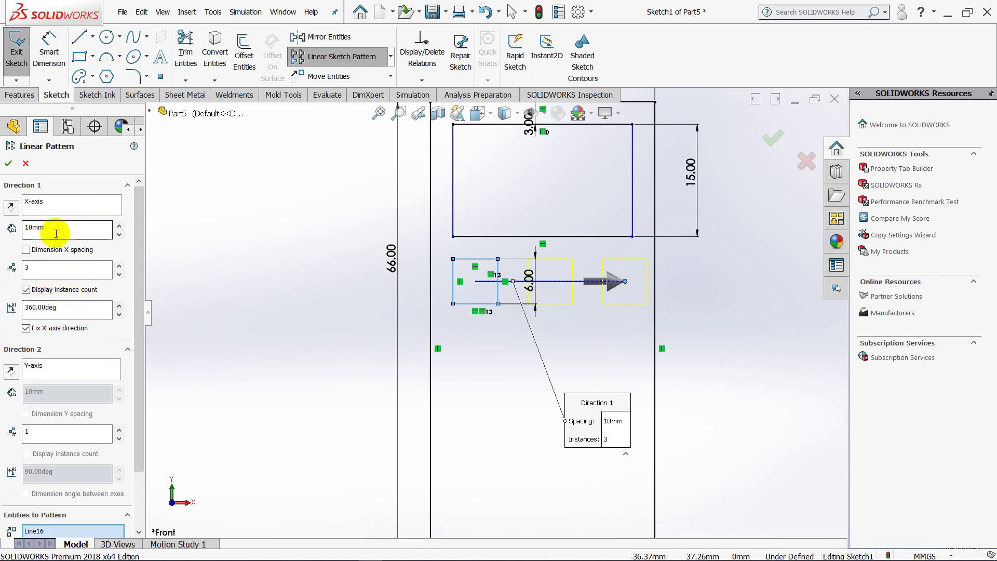
pyautogui.moveTo(57, 233); pyautogui.dragTo(3, 228)
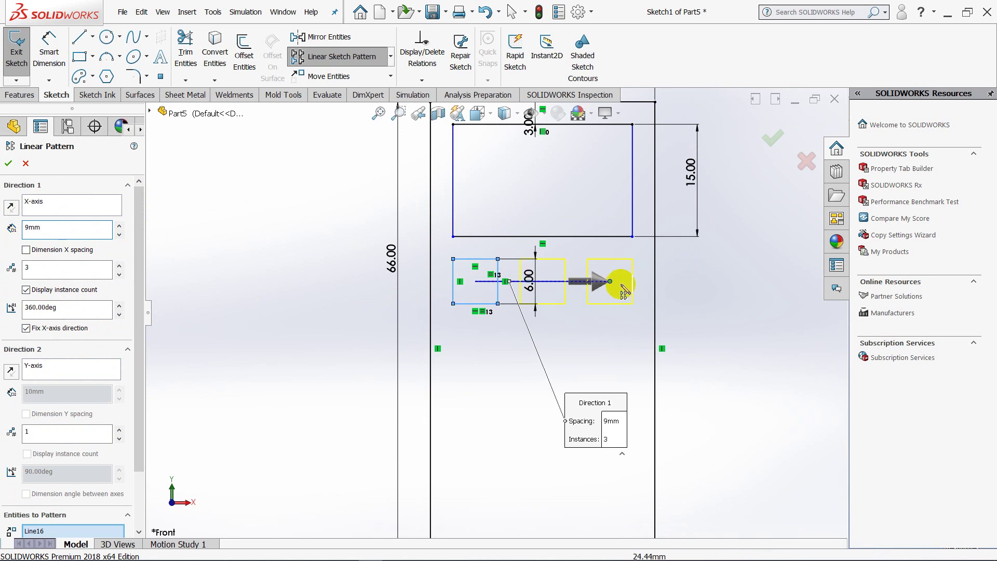
pyautogui.scroll(2, 616, 282)
pyautogui.scroll(-2, 129, 335)
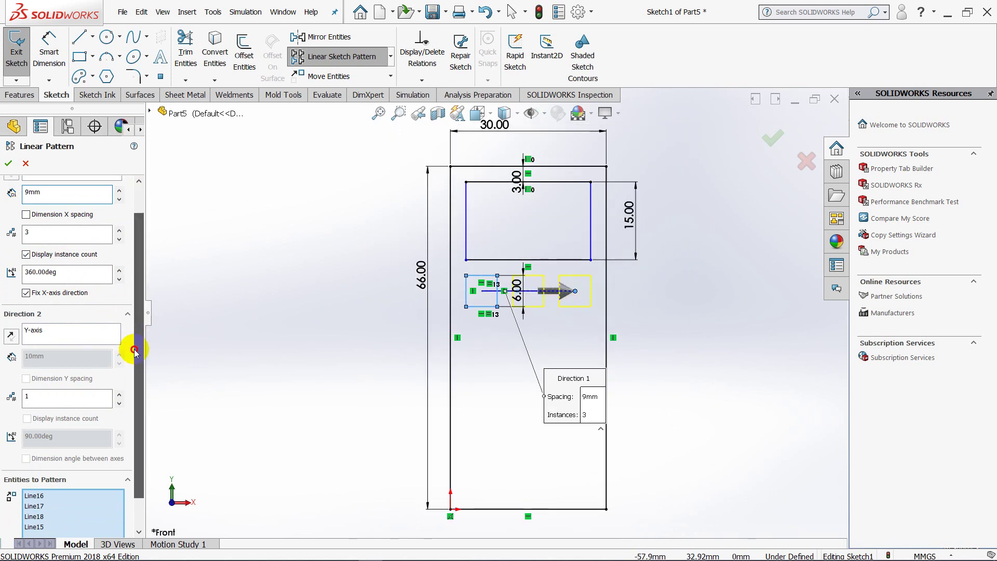
pyautogui.click(75, 336)
# Step: Set Direction 2 to five downward rows spaced 10 mm, checking the reference drawing
pyautogui.click(39, 395)
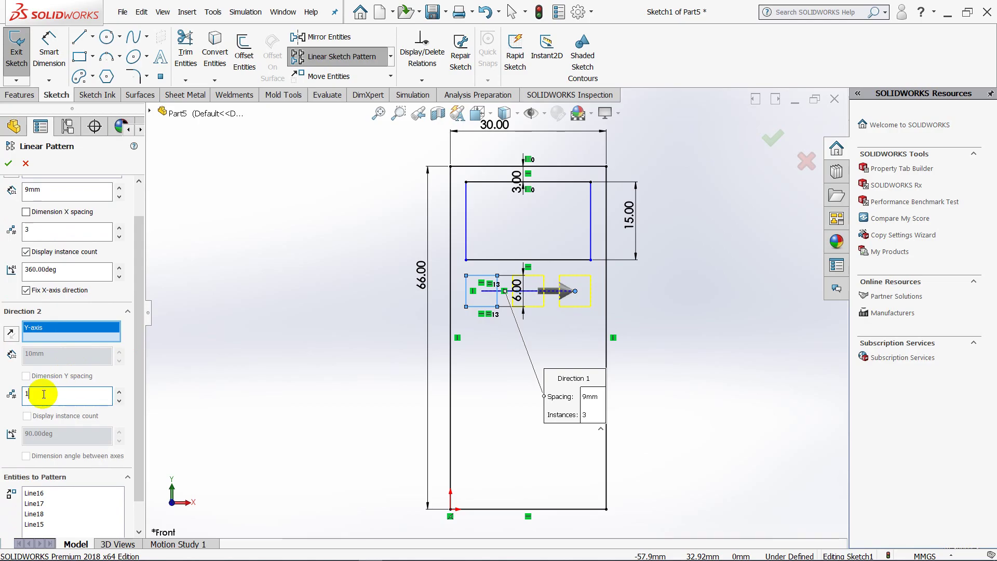
pyautogui.click(119, 391)
pyautogui.click(118, 391)
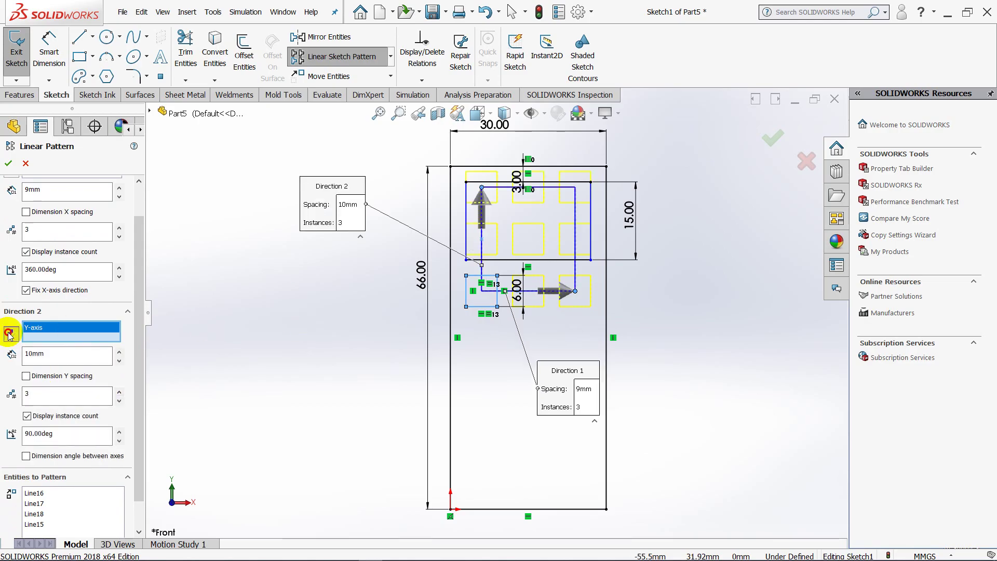
pyautogui.click(9, 334)
pyautogui.click(118, 391)
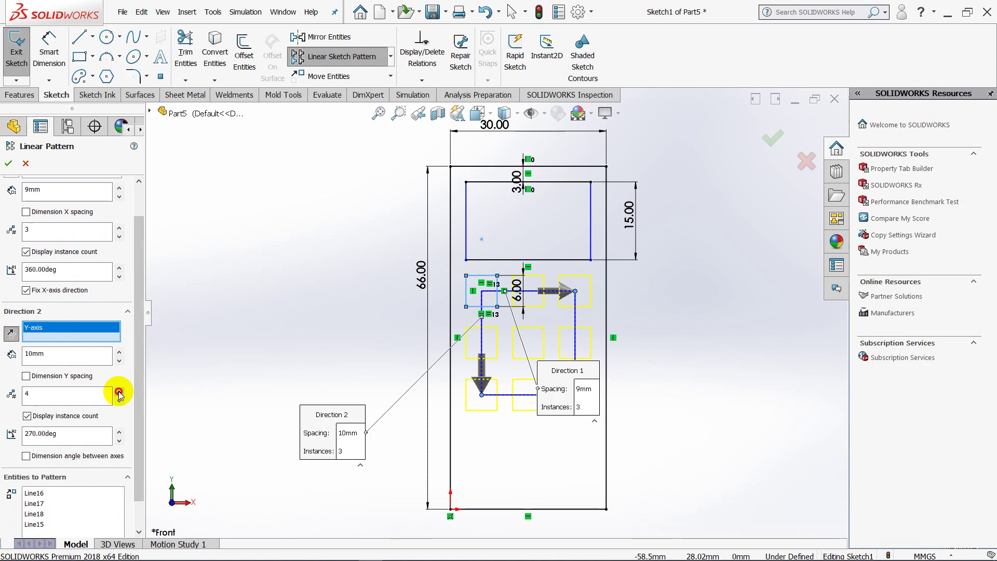
pyautogui.click(119, 392)
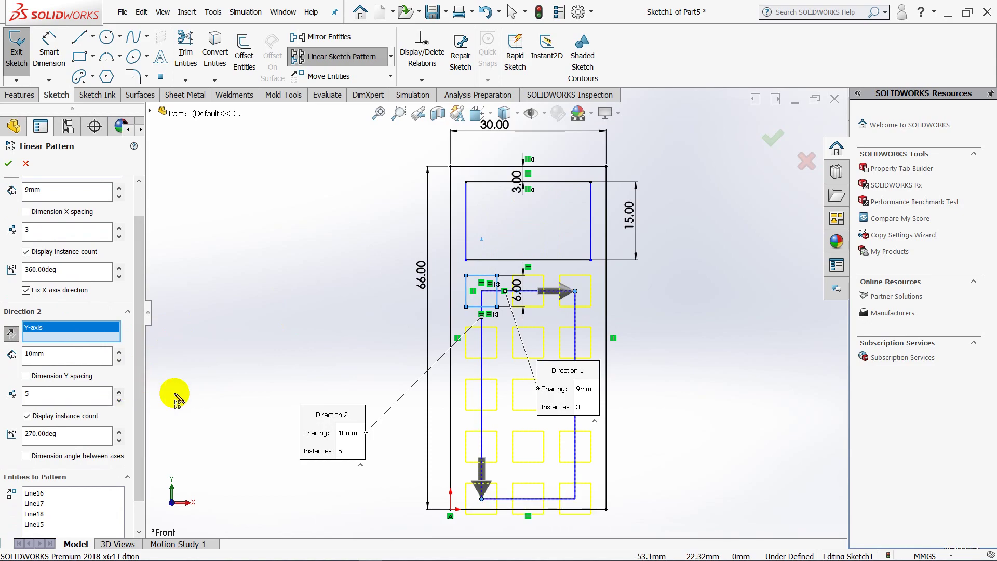
pyautogui.click(390, 549)
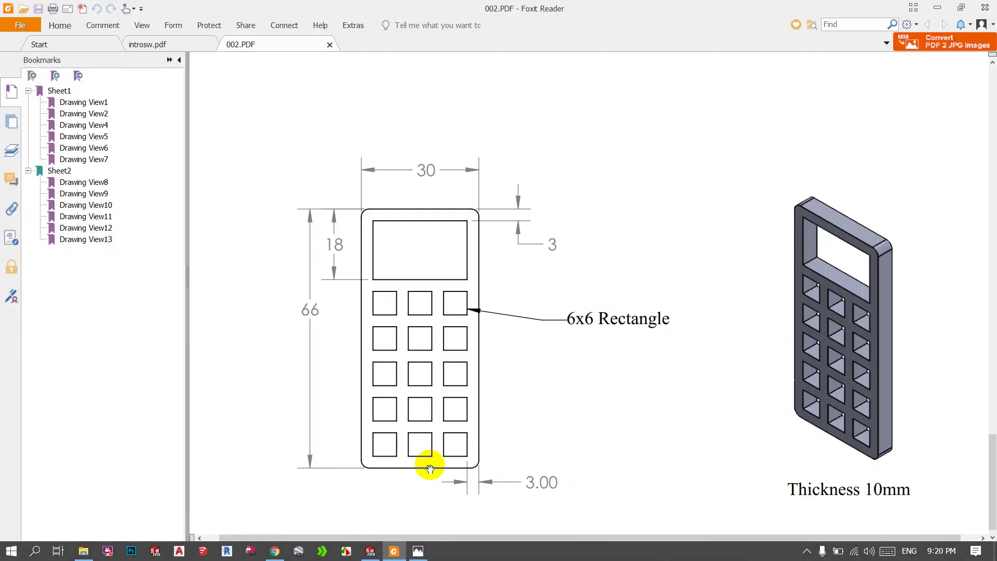
pyautogui.click(396, 551)
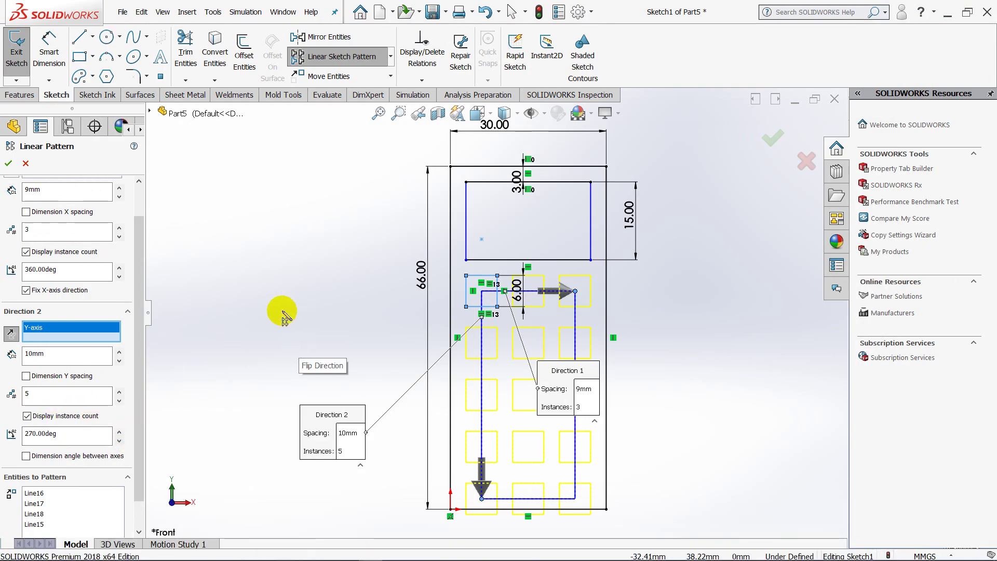
# Step: Set 9 mm vertical spacing, point the pattern right and down, and accept the 3x5 grid
pyautogui.moveTo(91, 358); pyautogui.dragTo(4, 358)
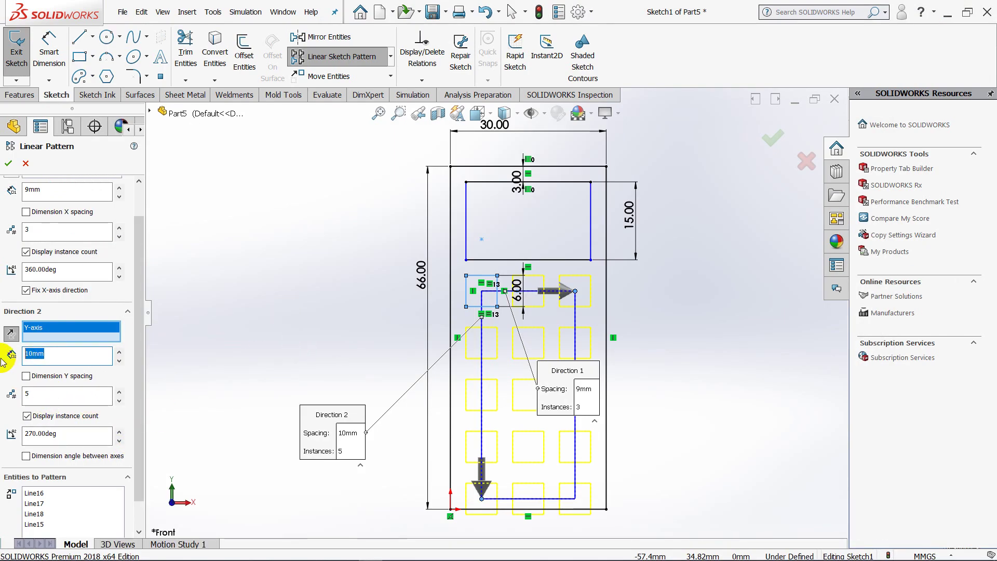
pyautogui.write('9')
pyautogui.write('mm')
pyautogui.press('Return')
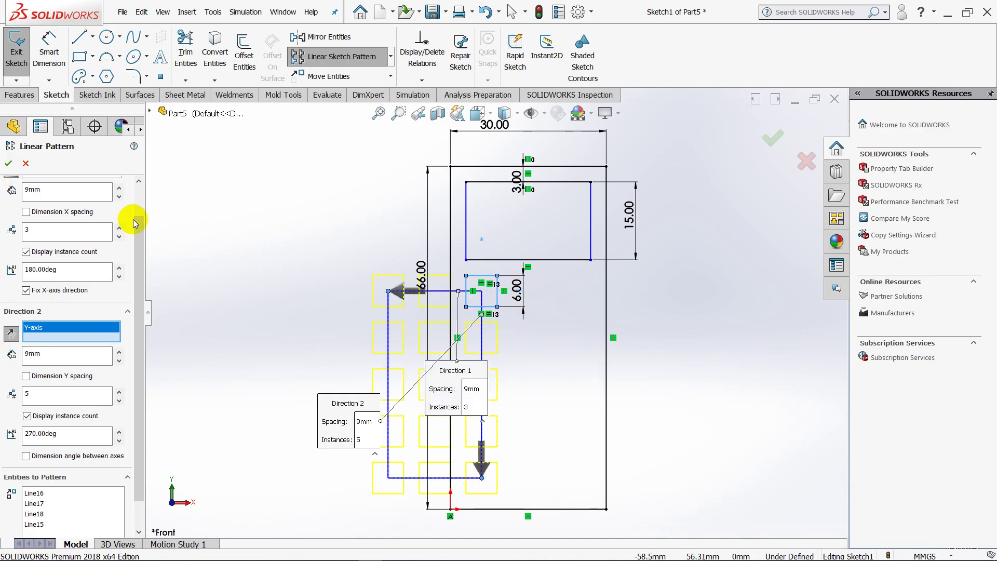
pyautogui.click(10, 330)
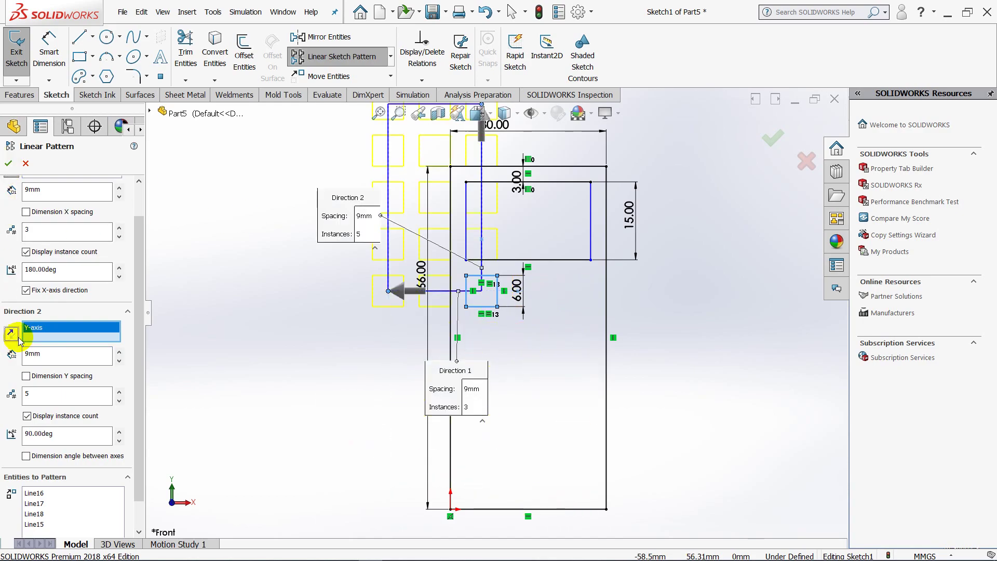
pyautogui.click(10, 334)
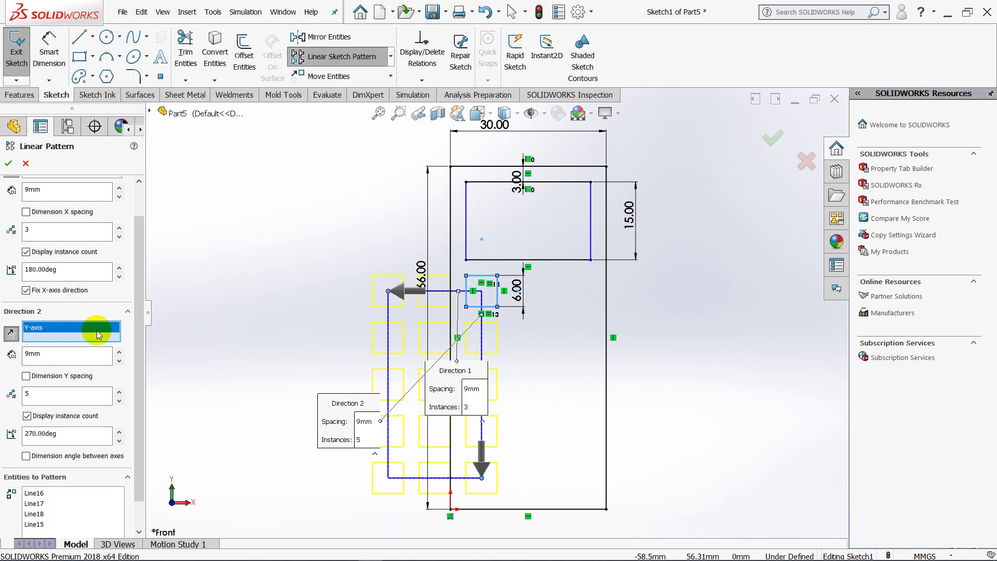
pyautogui.click(405, 294)
pyautogui.click(8, 164)
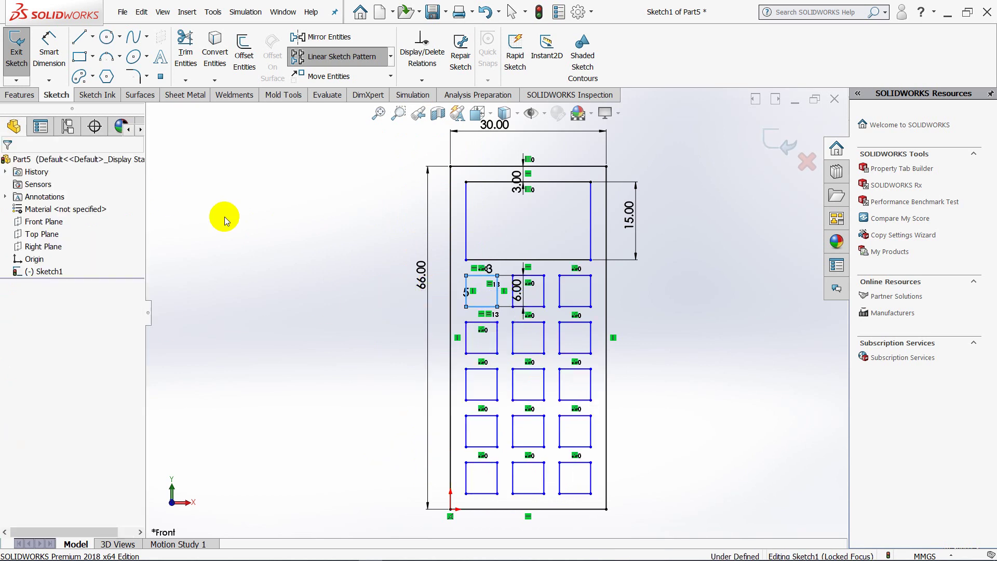
pyautogui.scroll(2, 414, 295)
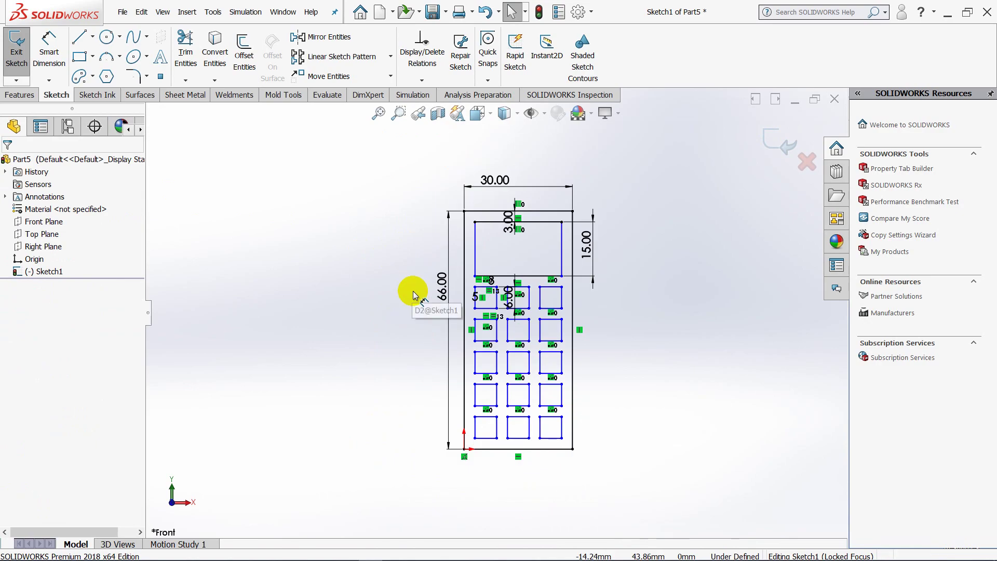
pyautogui.moveTo(491, 558)
pyautogui.click(417, 552)
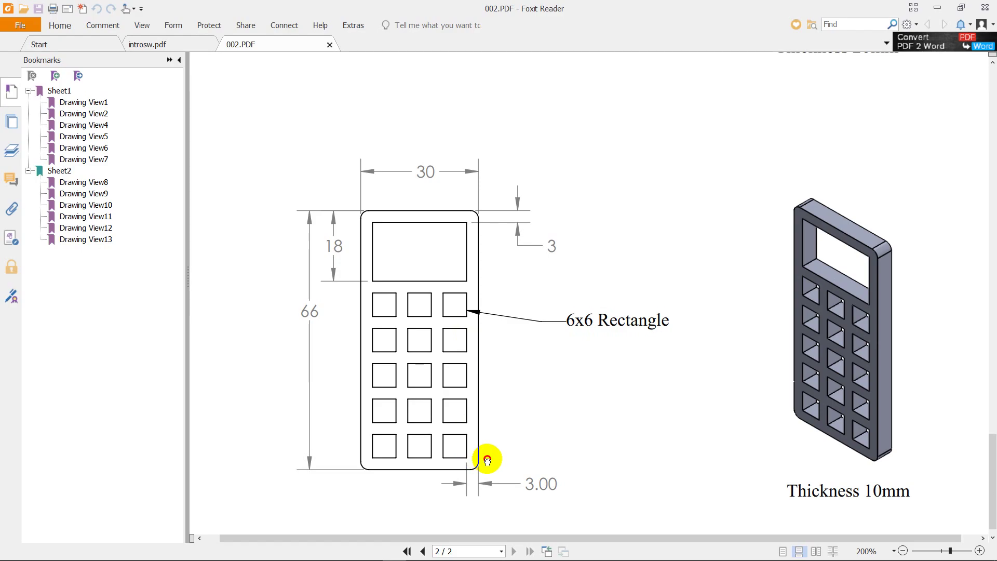
pyautogui.moveTo(487, 461); pyautogui.dragTo(489, 456)
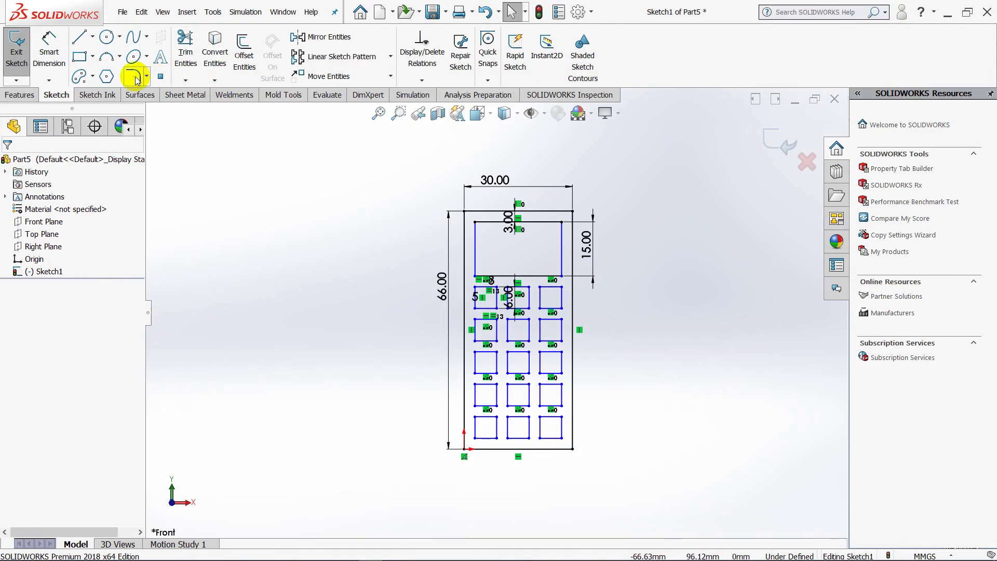
# Step: Add 3 mm sketch fillets to the top-left, top-right and bottom-right outline corners
pyautogui.click(135, 77)
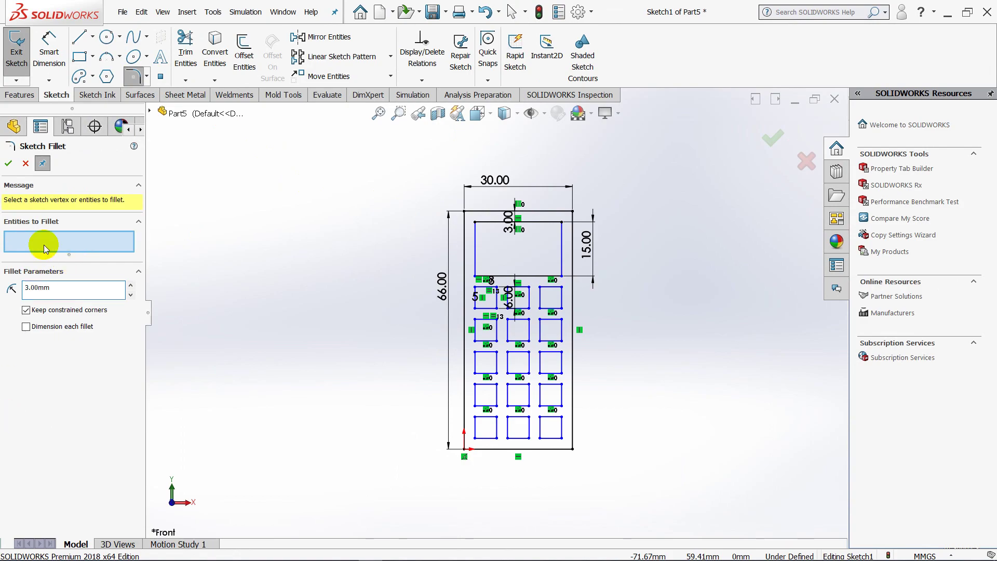
pyautogui.click(465, 215)
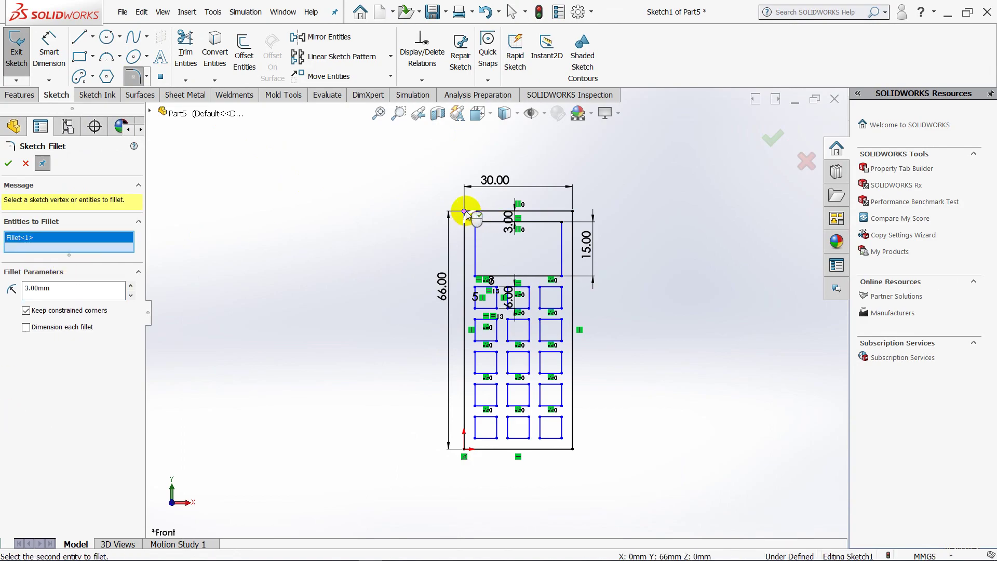
pyautogui.click(572, 213)
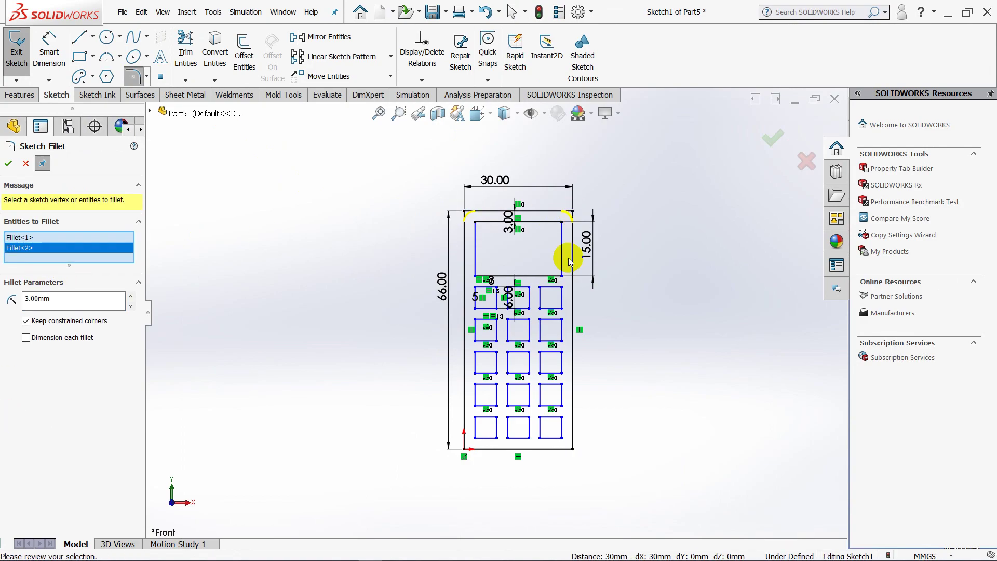
pyautogui.click(573, 448)
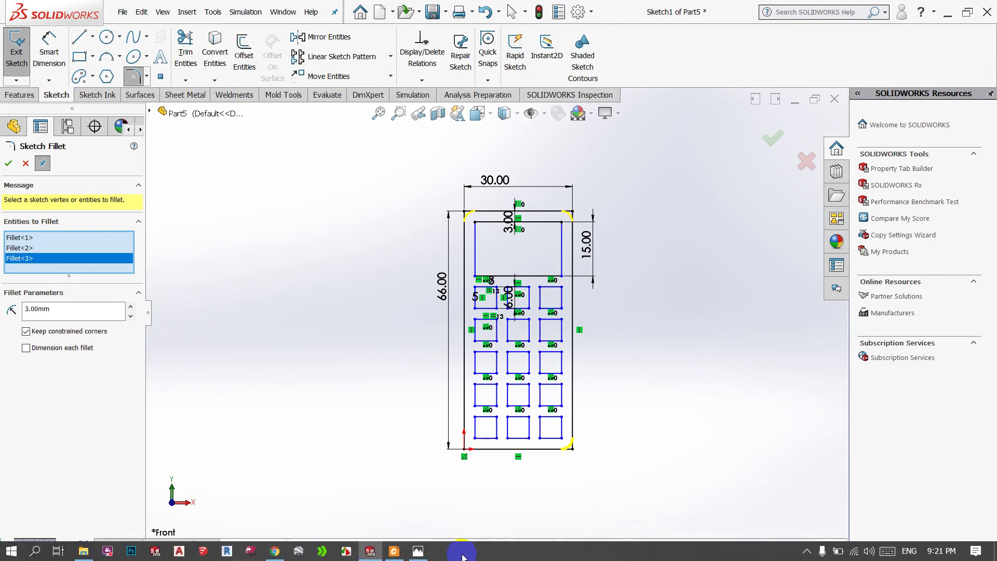
pyautogui.click(391, 552)
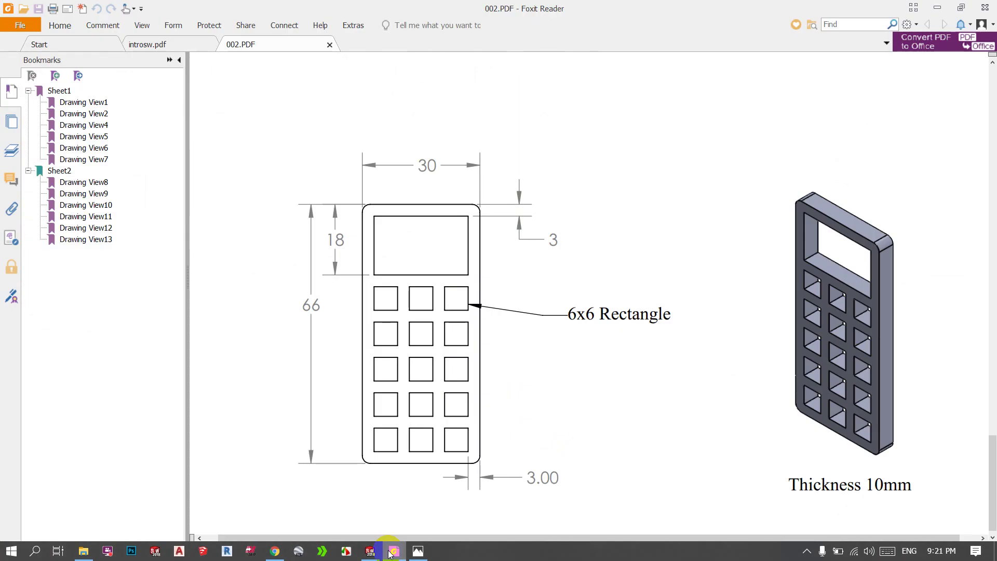
pyautogui.click(391, 552)
# Step: Fillet the bottom-left corner at 3 mm and accept all four corner rounds
pyautogui.click(464, 448)
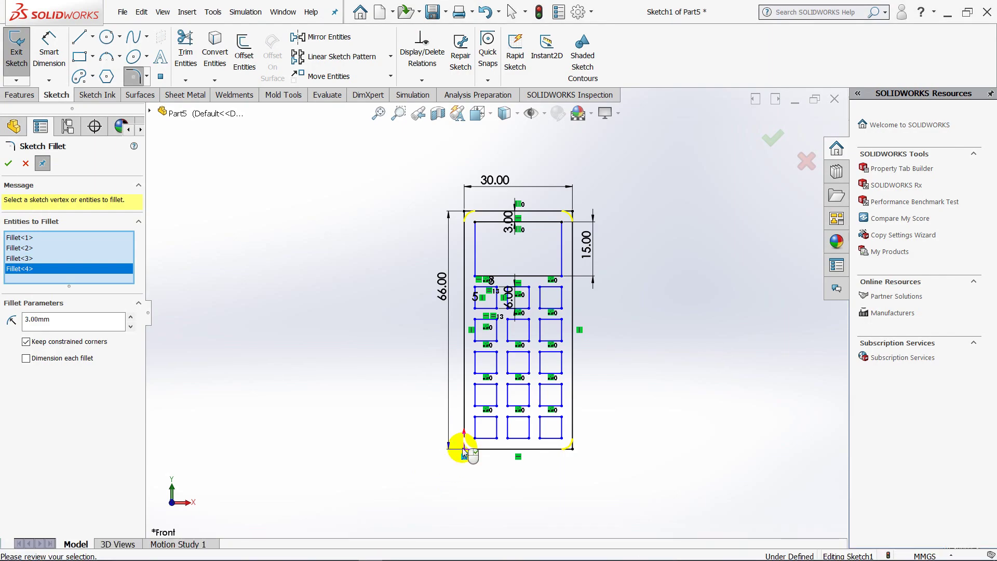
pyautogui.click(18, 146)
pyautogui.click(6, 163)
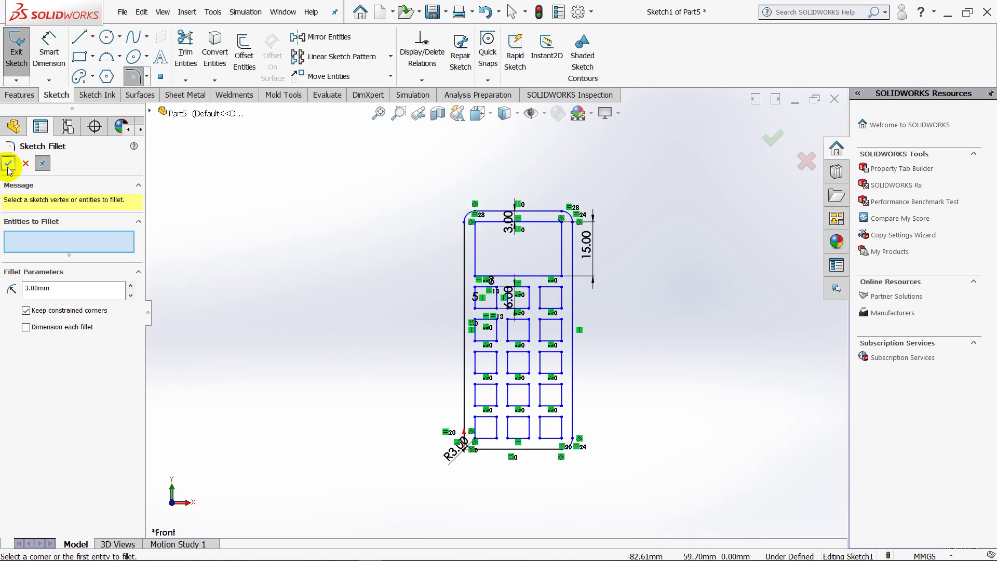
pyautogui.click(7, 164)
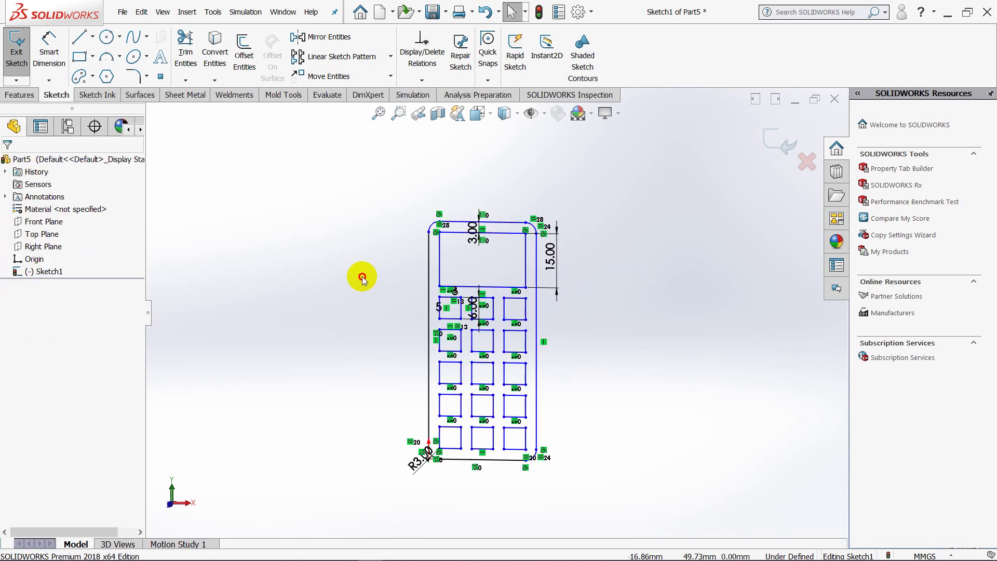
pyautogui.click(19, 95)
pyautogui.click(21, 59)
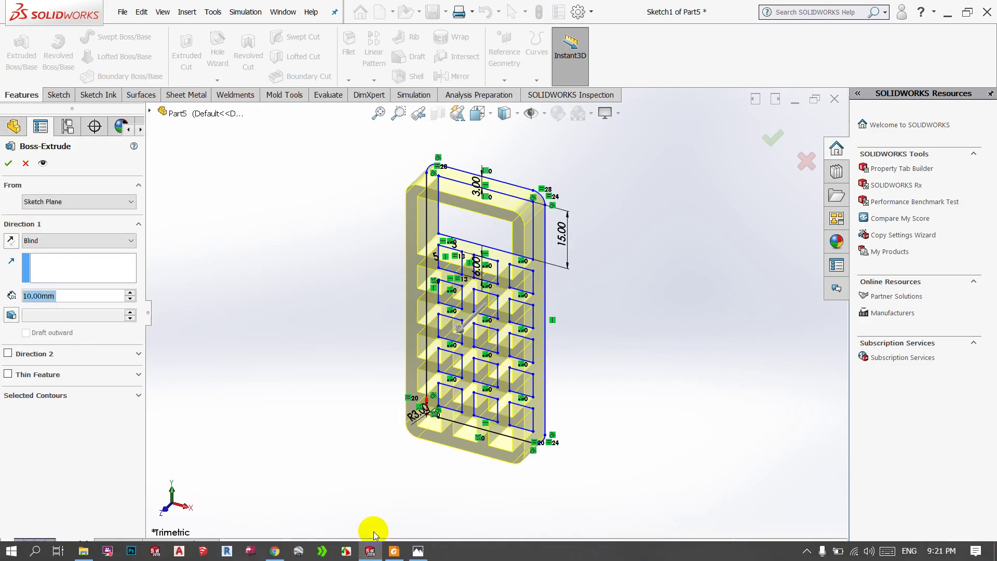
# Step: Accept the 10 mm blind boss-extrude and orbit toward the front of the plate
pyautogui.click(394, 551)
pyautogui.click(394, 551)
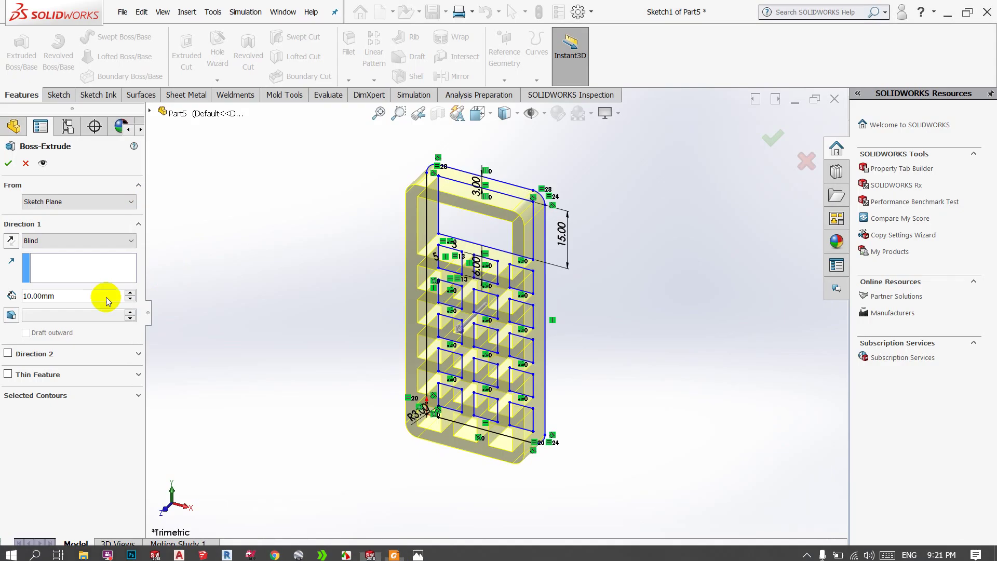
pyautogui.click(9, 166)
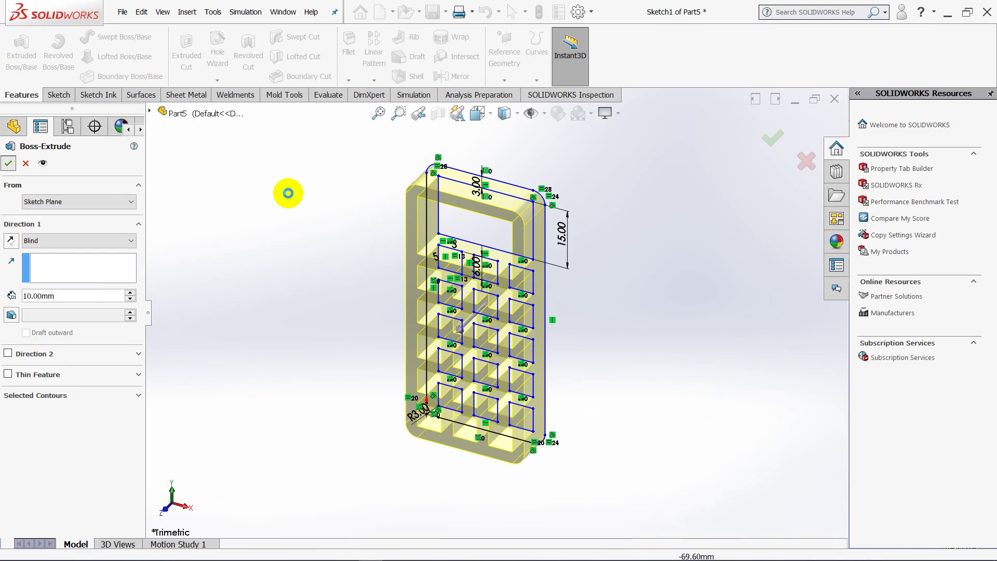
pyautogui.moveTo(374, 229)
pyautogui.mouseDown(button='middle')
pyautogui.moveTo(611, 266)
pyautogui.moveTo(597, 268)
pyautogui.mouseUp(button='middle')
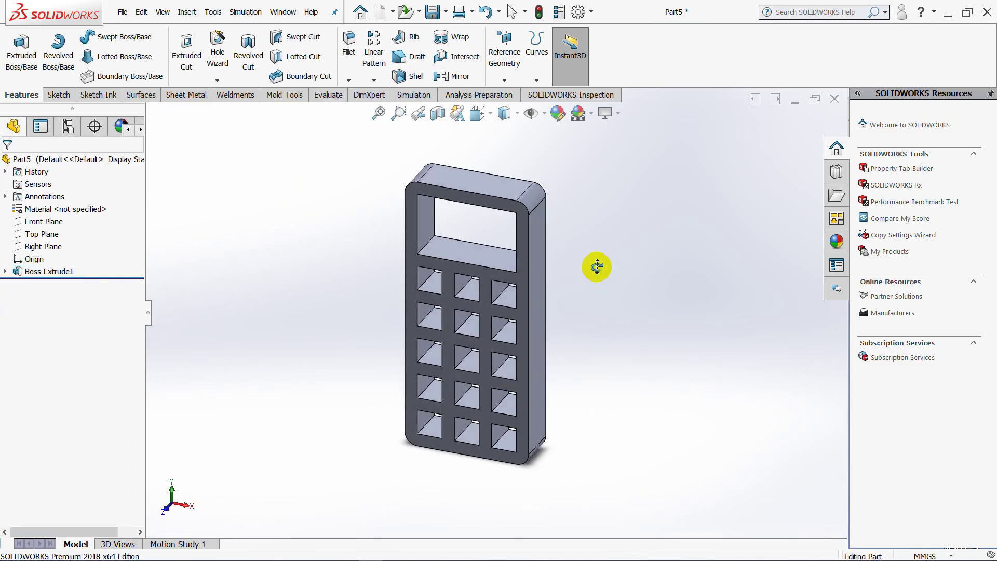